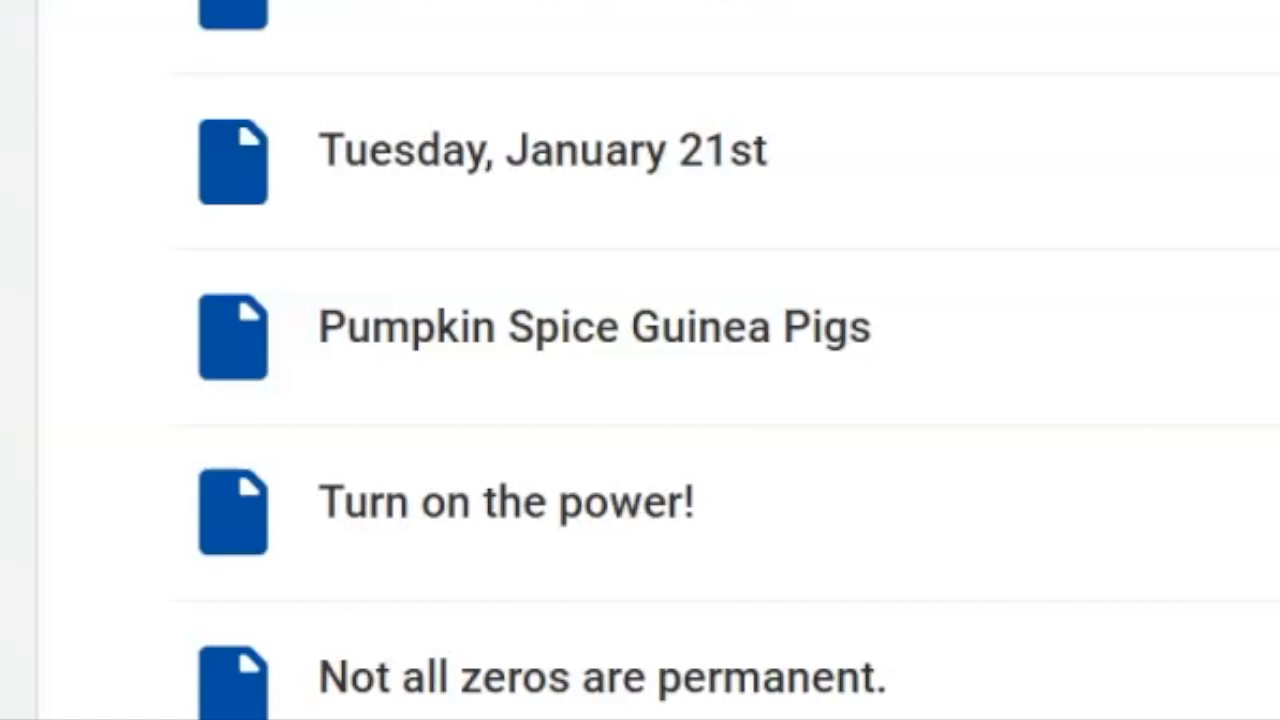
Step: Open the Pumpkin Spice Guinea Pigs page and download the Russell.mp4 and Carl.mp4 character videos listed below the UP SCRIPT
left_click(747, 325)
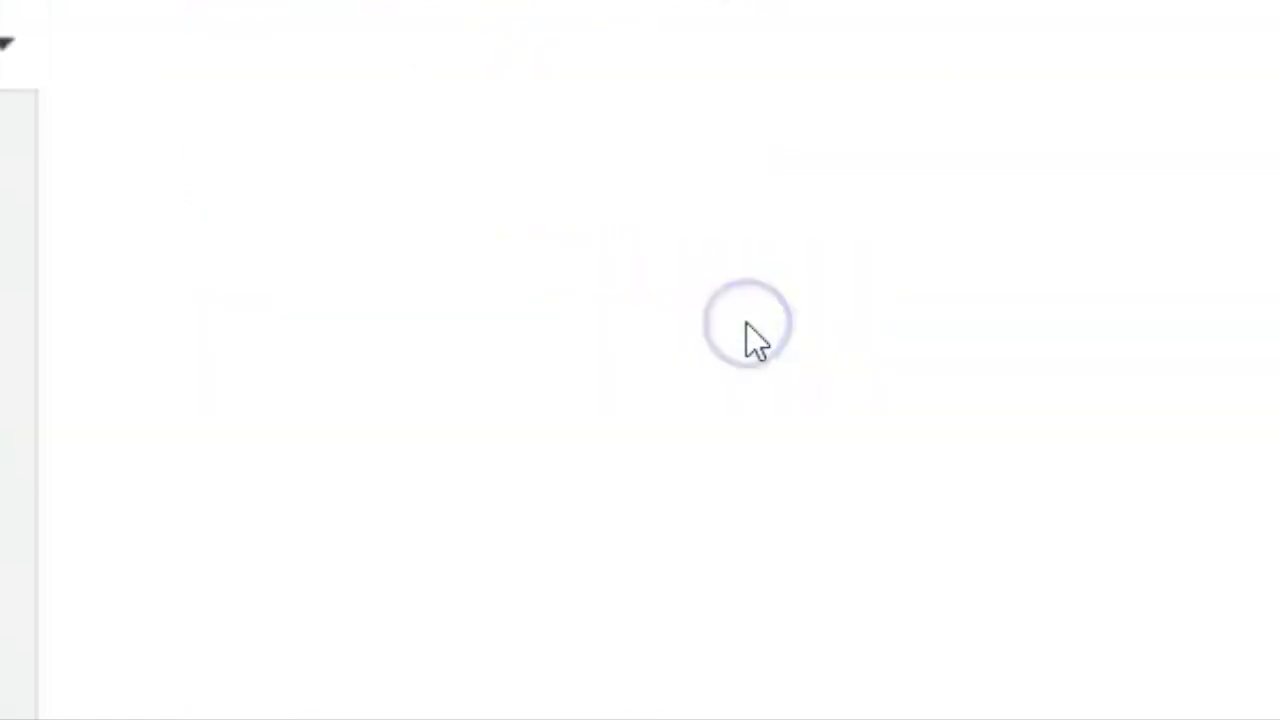
scroll(480, 322, "down", 20)
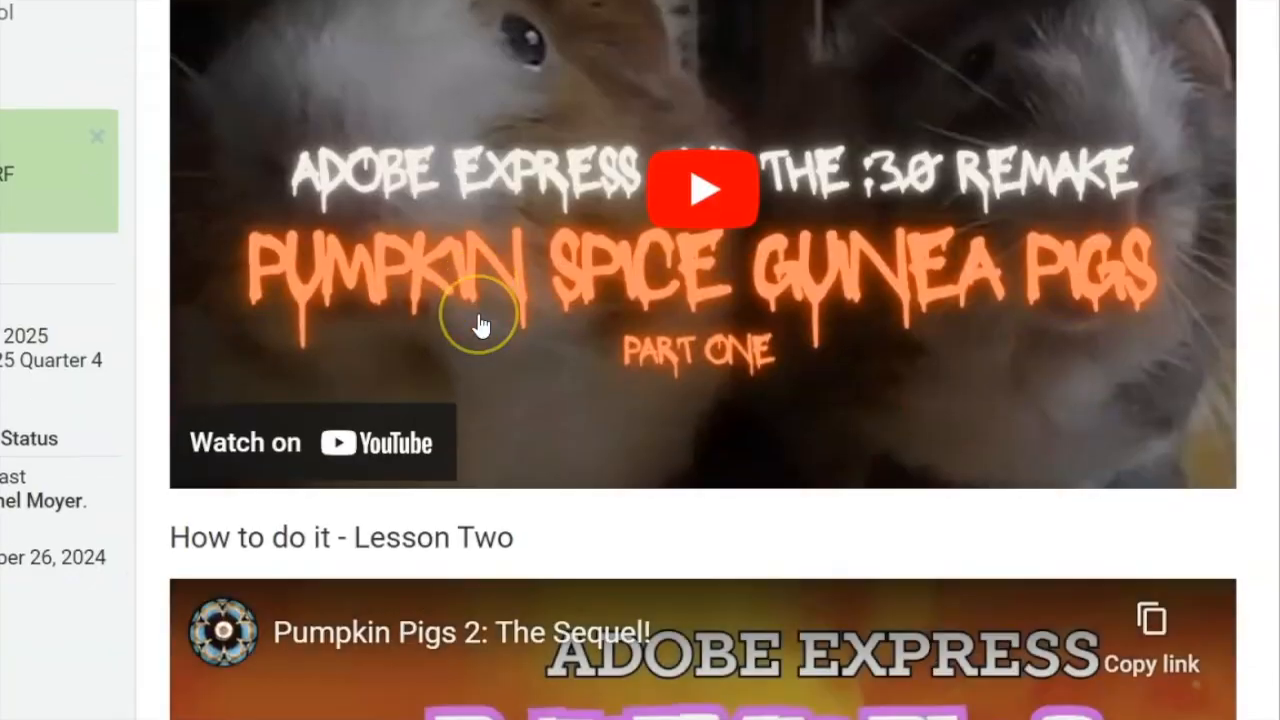
scroll(480, 323, "up", 1)
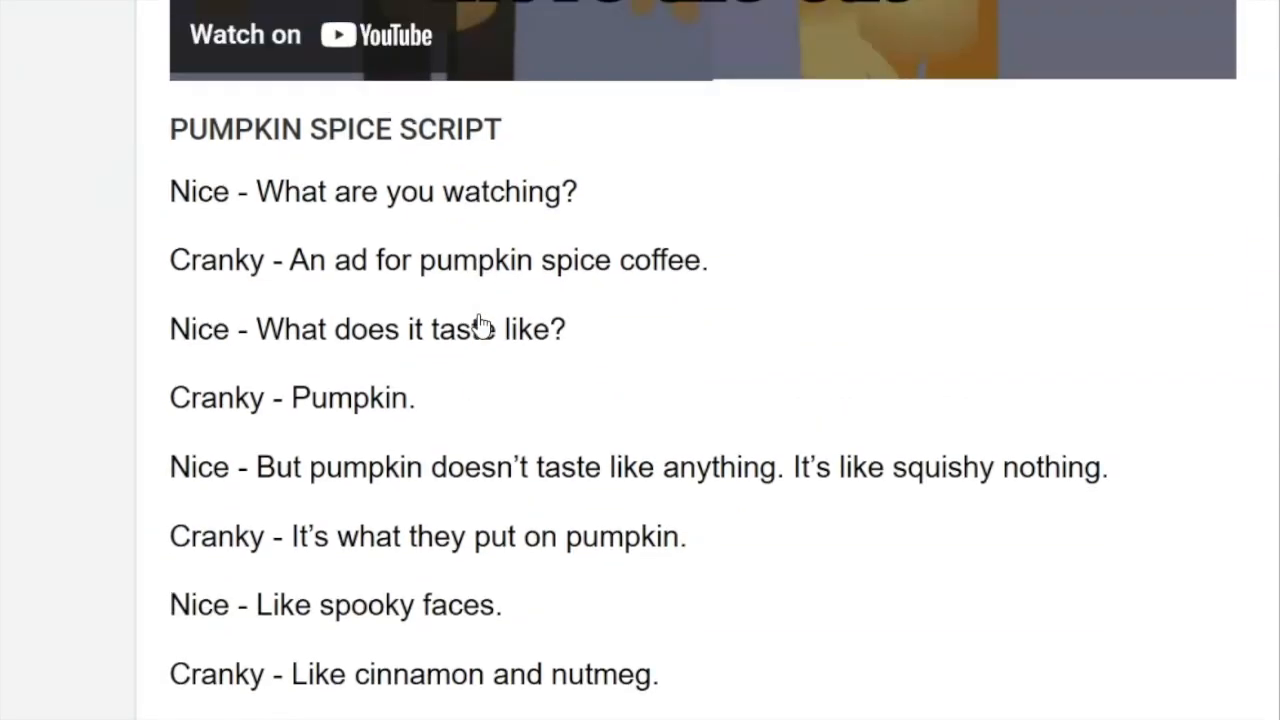
left_click(331, 308)
scroll(310, 238, "down", 18)
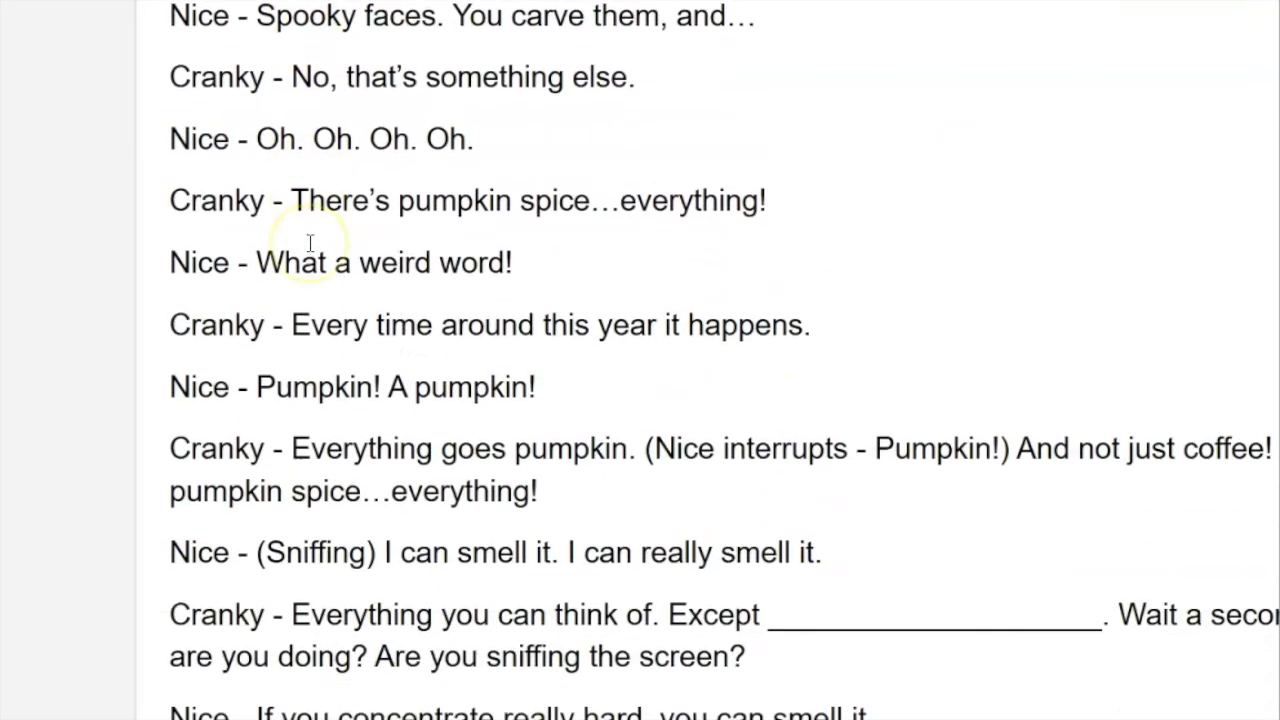
scroll(310, 245, "down", 5)
left_click(249, 136)
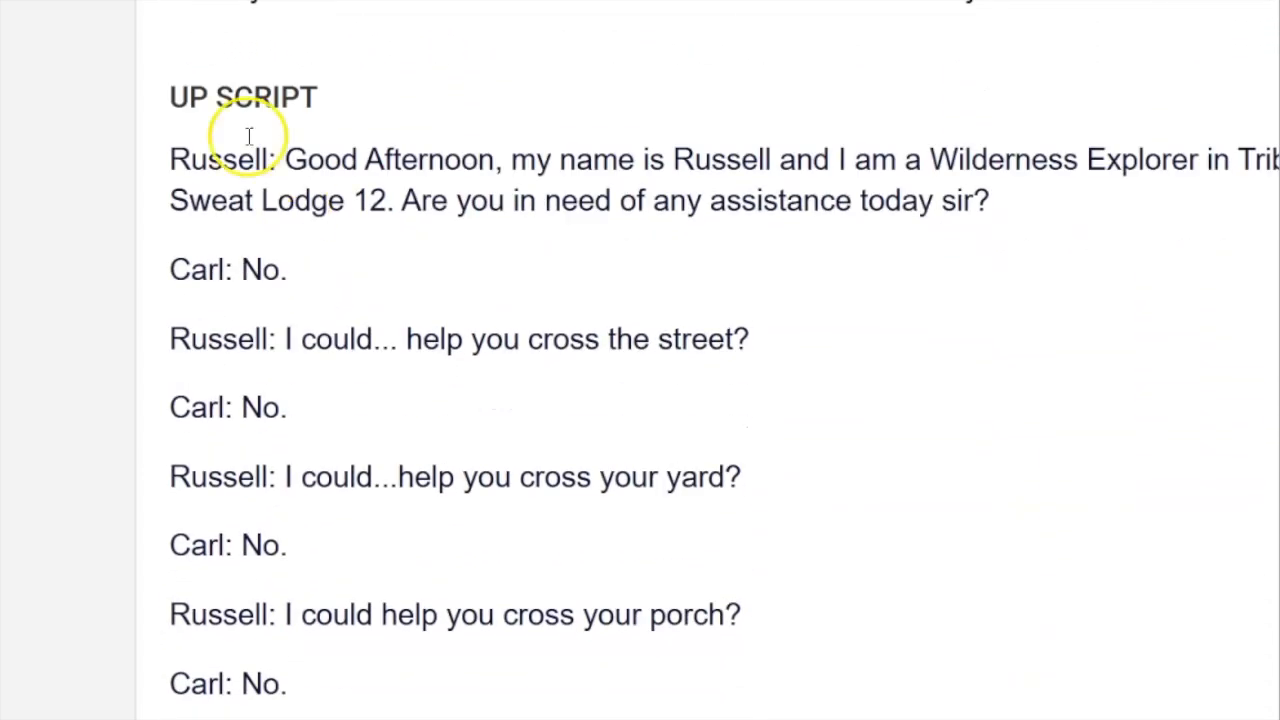
scroll(343, 277, "down", 10)
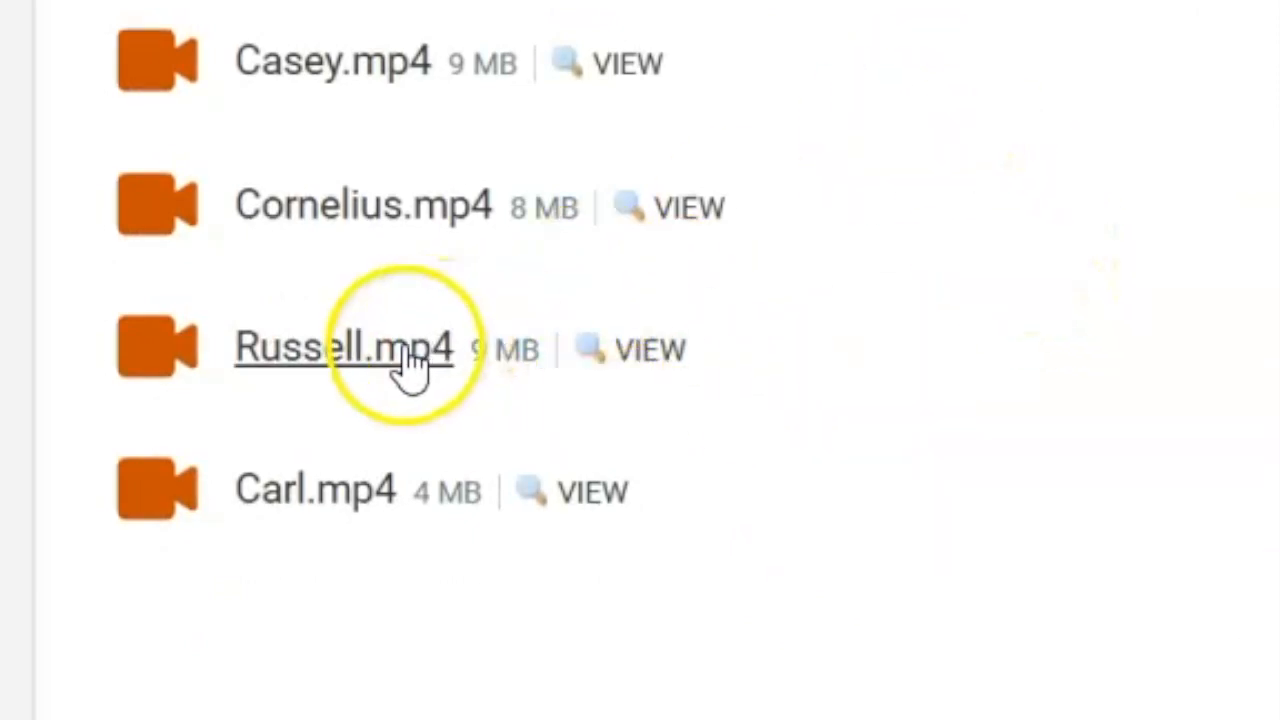
left_click(310, 350)
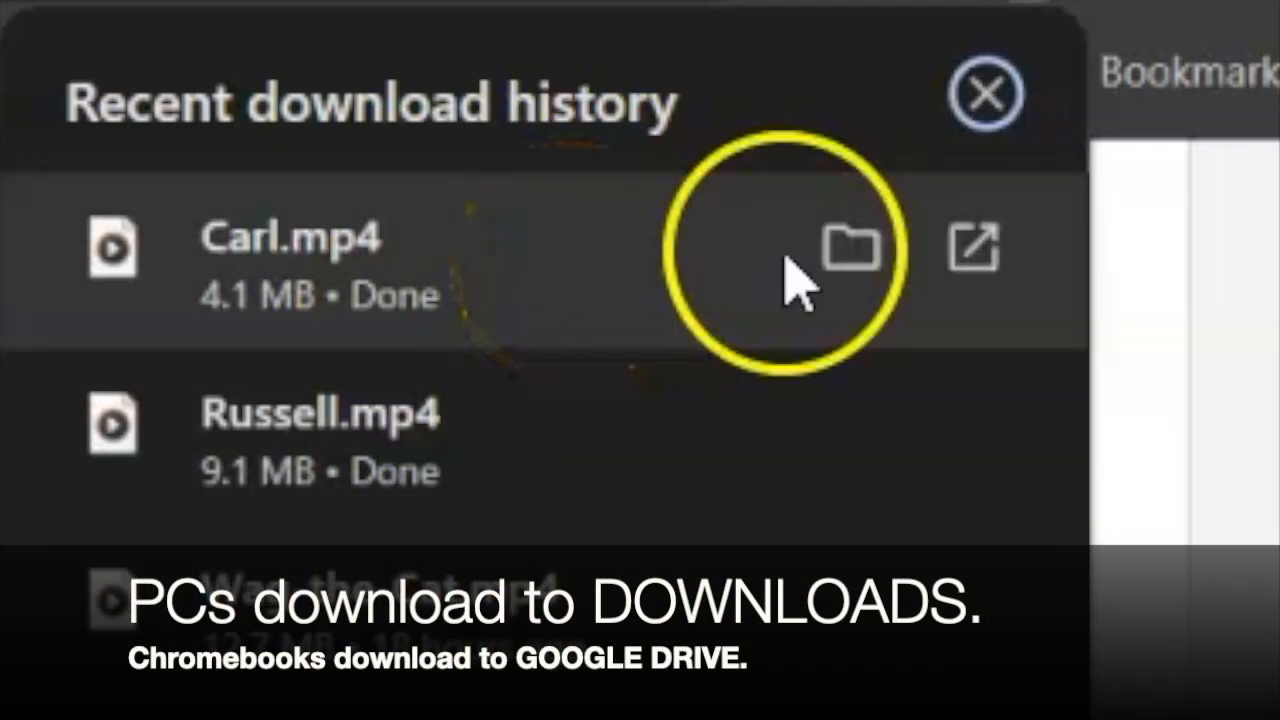
Step: Show the downloaded Carl video in its folder and move it to the Desktop
left_click(853, 258)
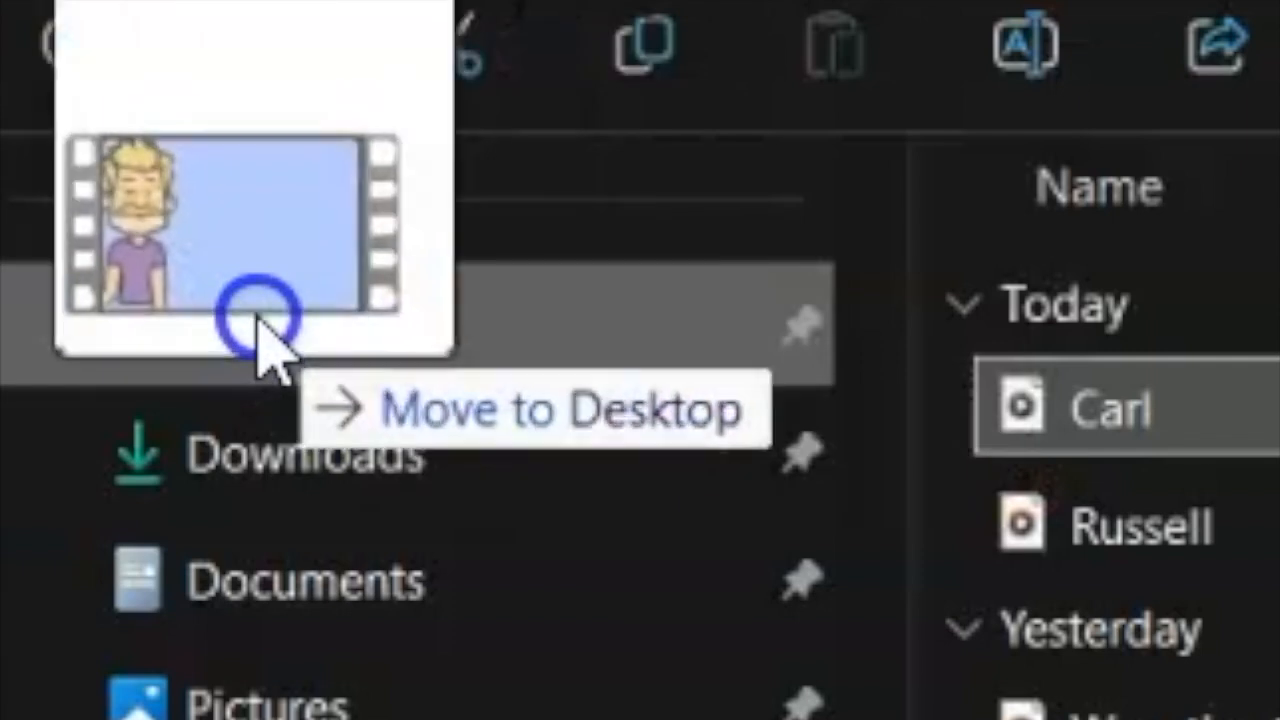
left_click_drag(263, 334, 357, 340)
left_click(1088, 405)
left_click_drag(1029, 412, 278, 322)
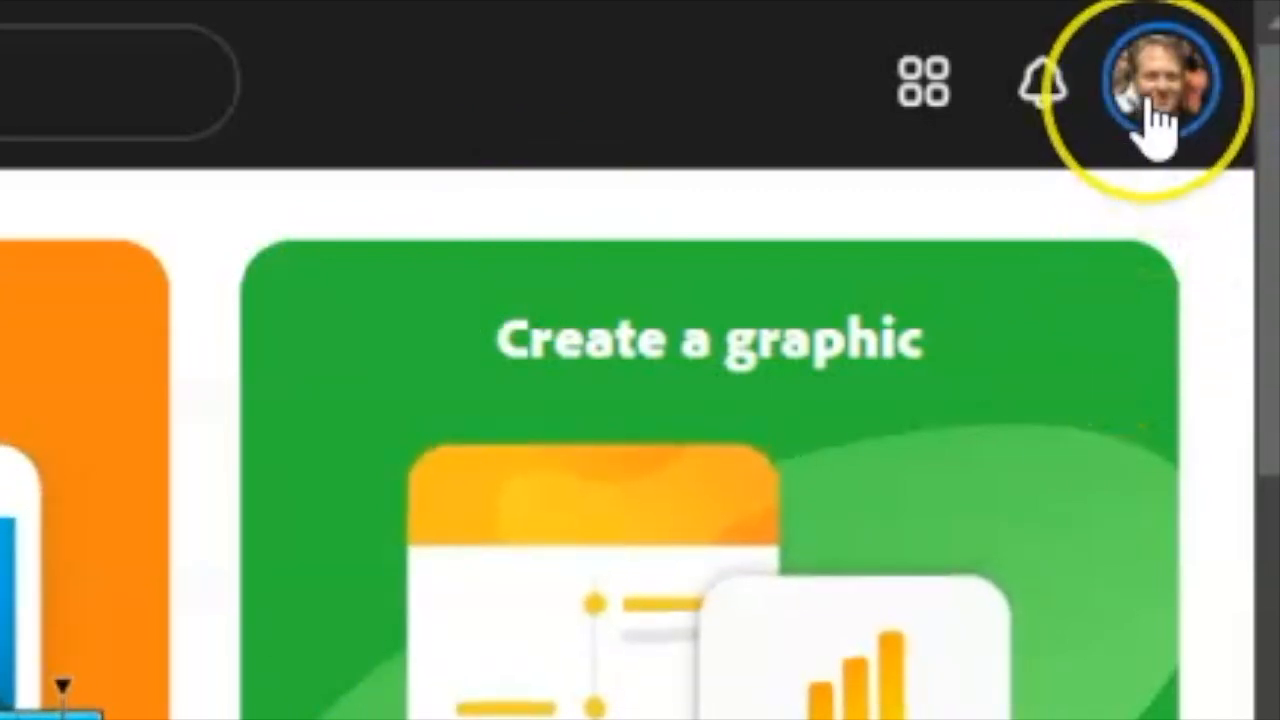
Step: Switch to Adobe Express and start a new blank video project
left_click(908, 105)
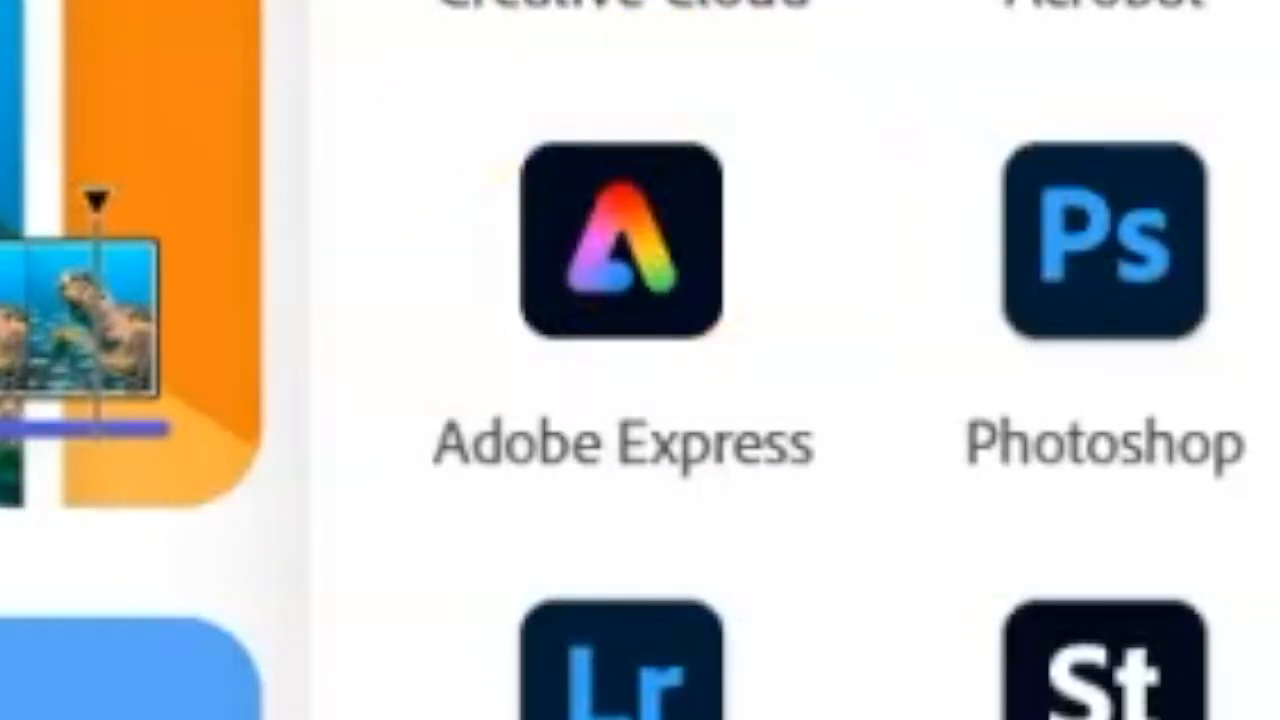
key("Escape")
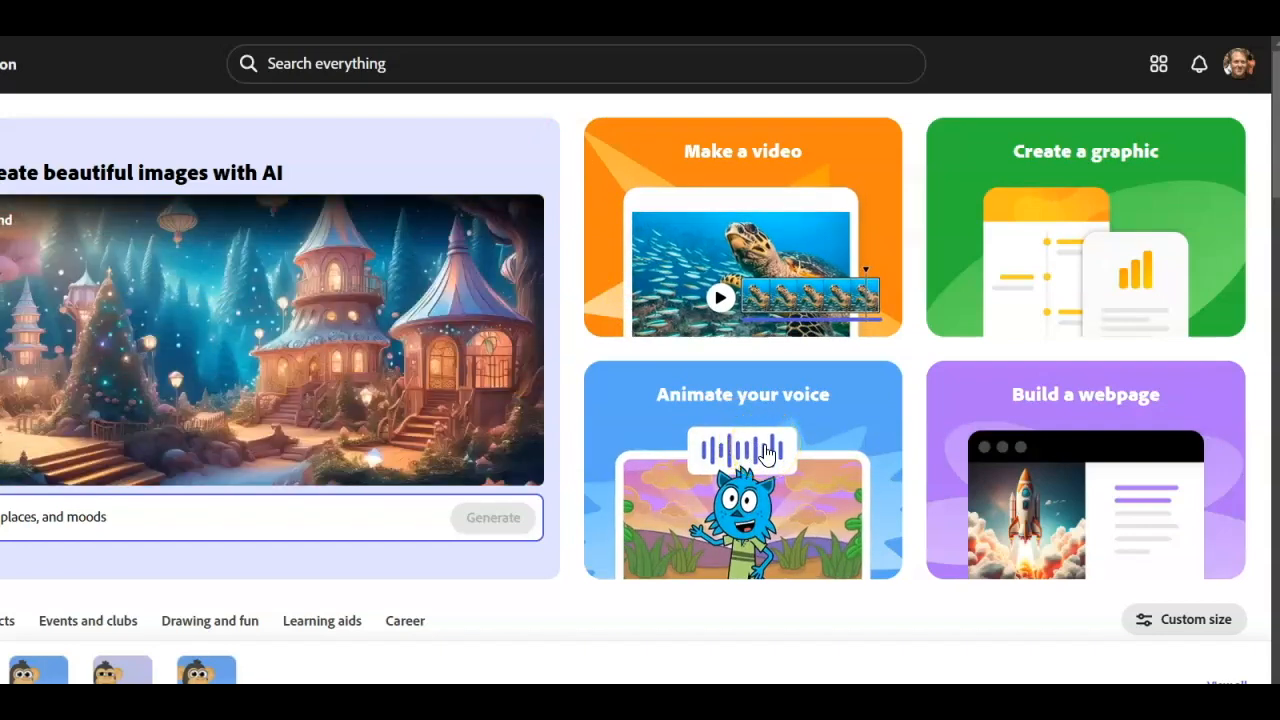
left_click(737, 246)
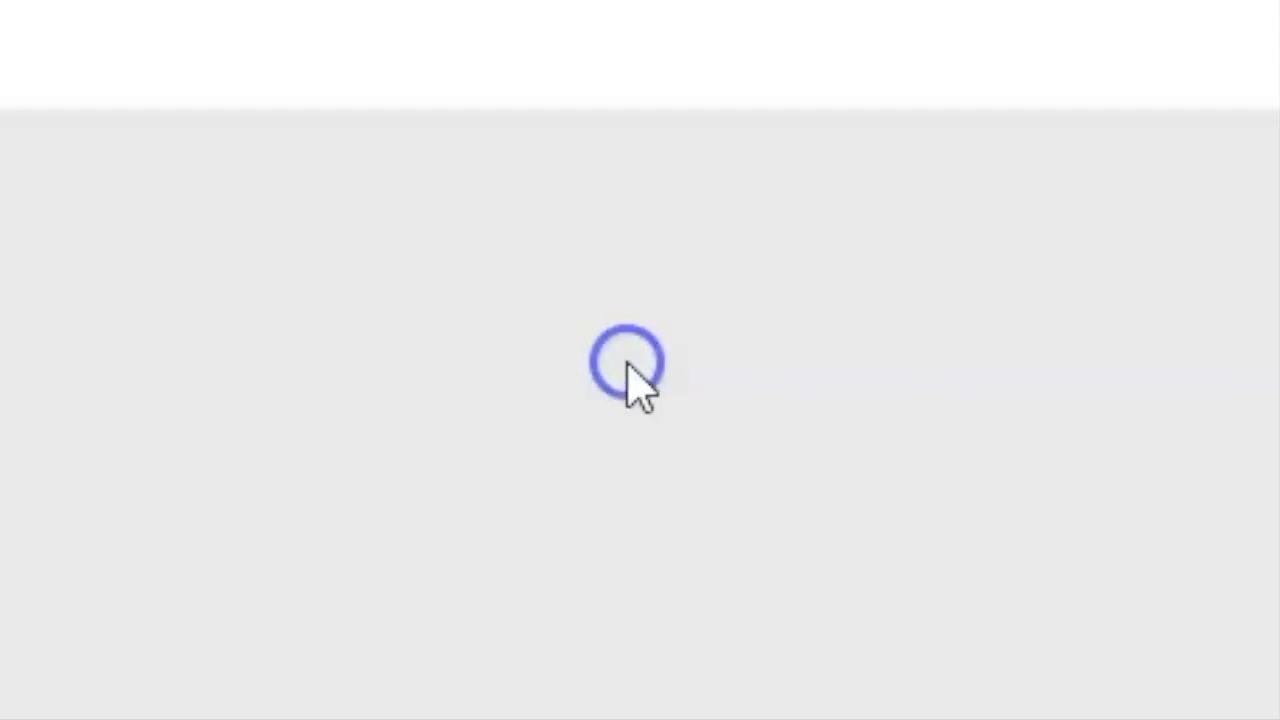
left_click(757, 606)
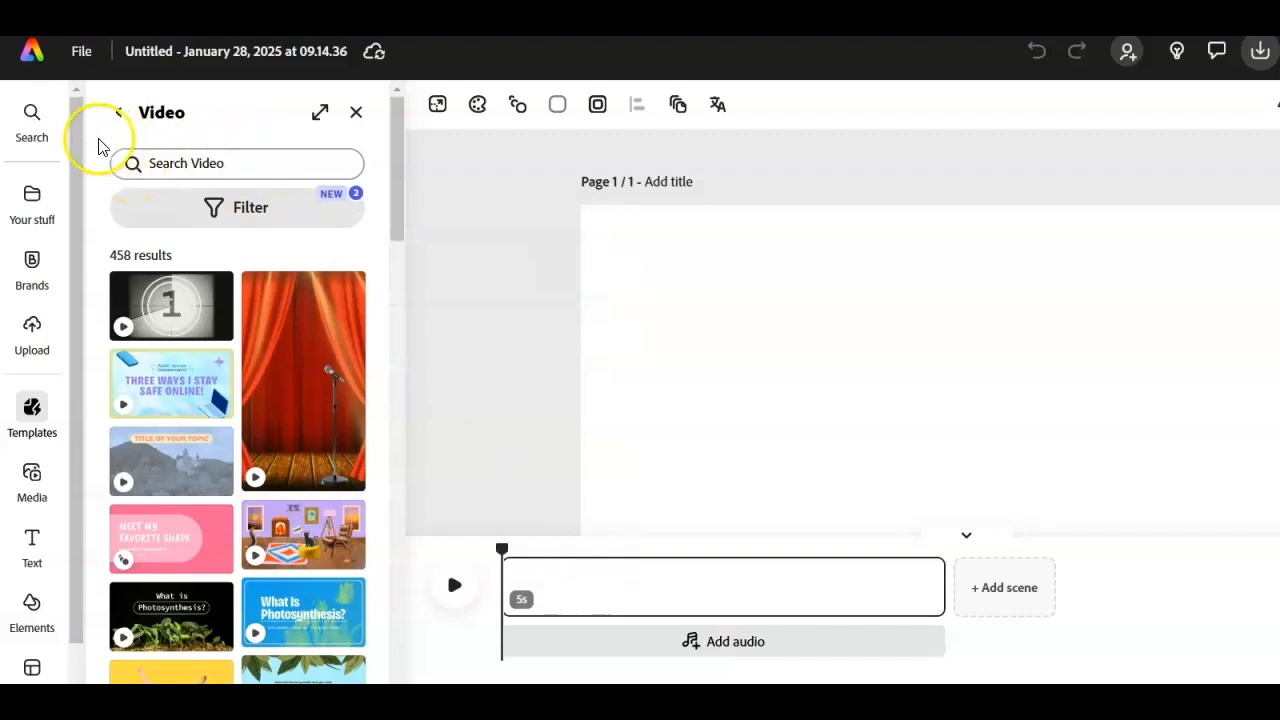
Step: Upload the Russell and Carl videos from the Desktop into the project
left_click(33, 335)
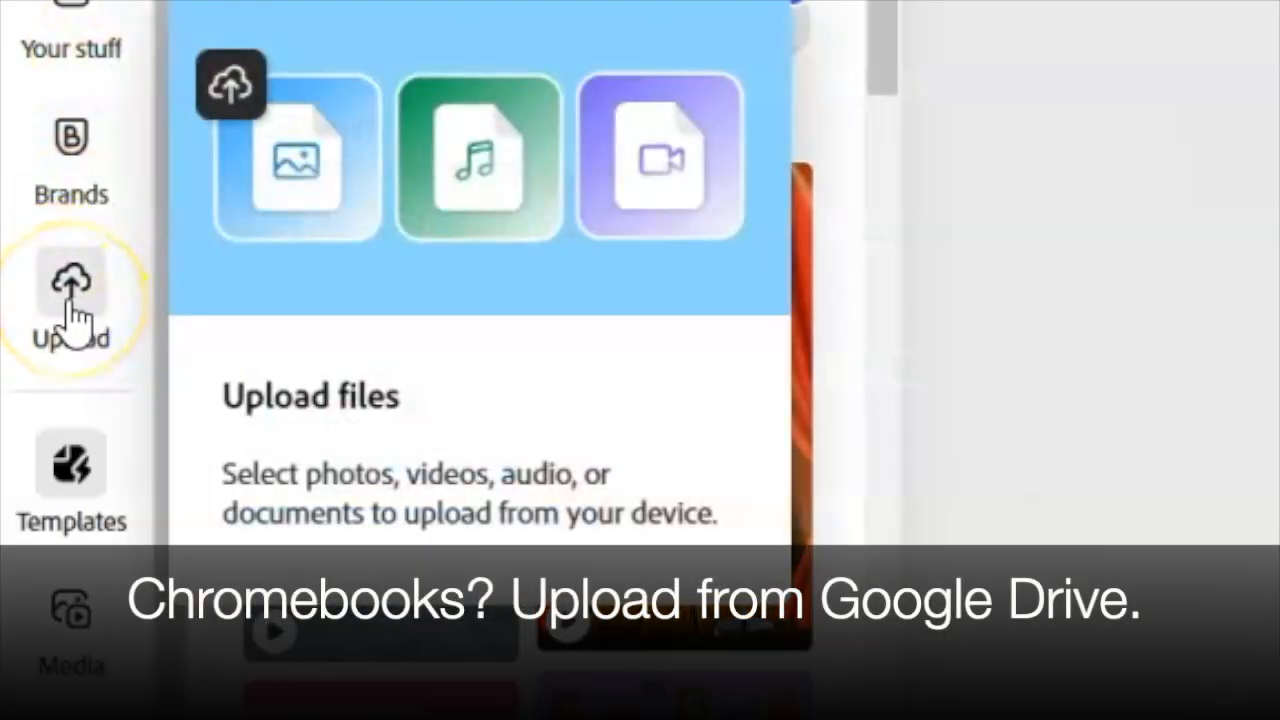
left_click(75, 315)
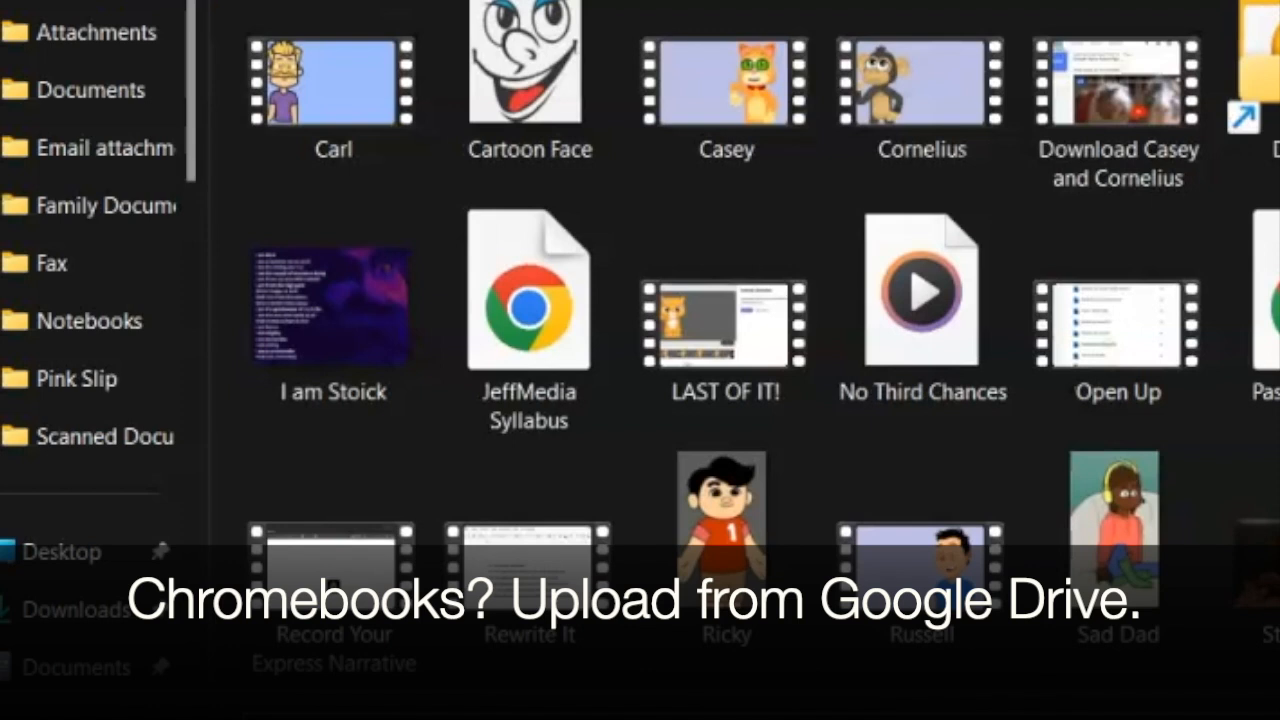
scroll(856, 3, "down", 2)
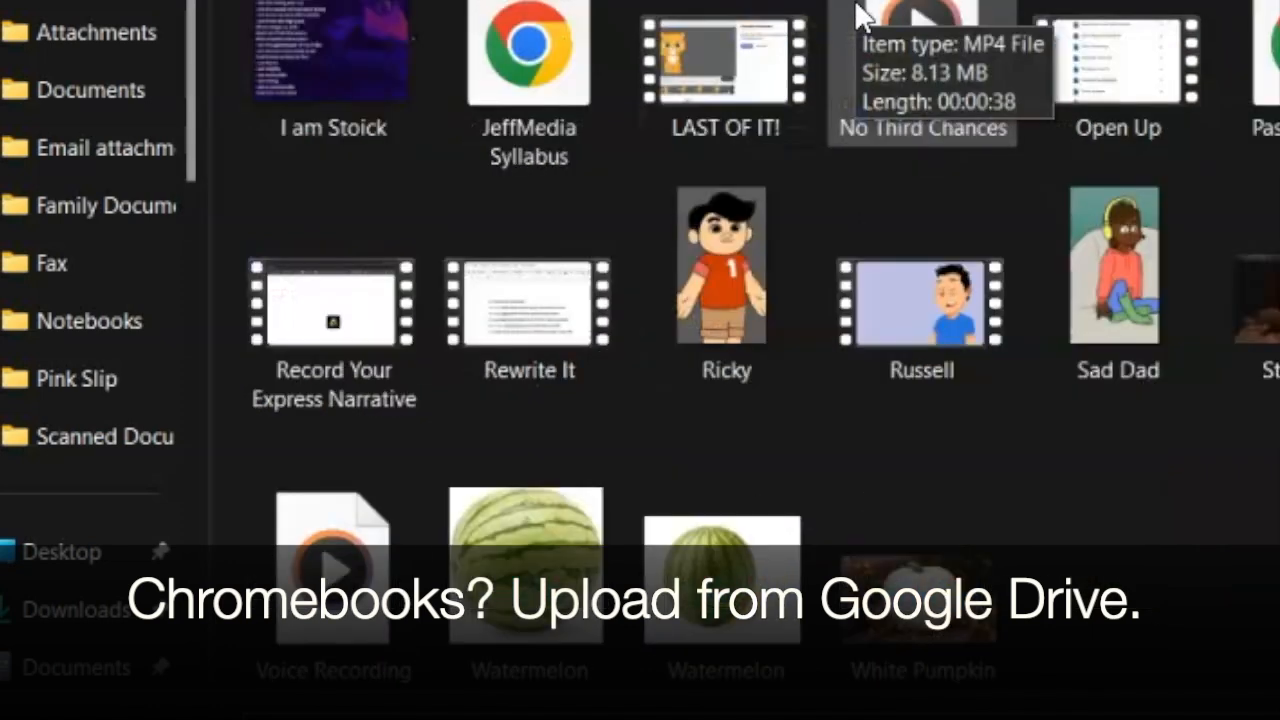
left_click(921, 324)
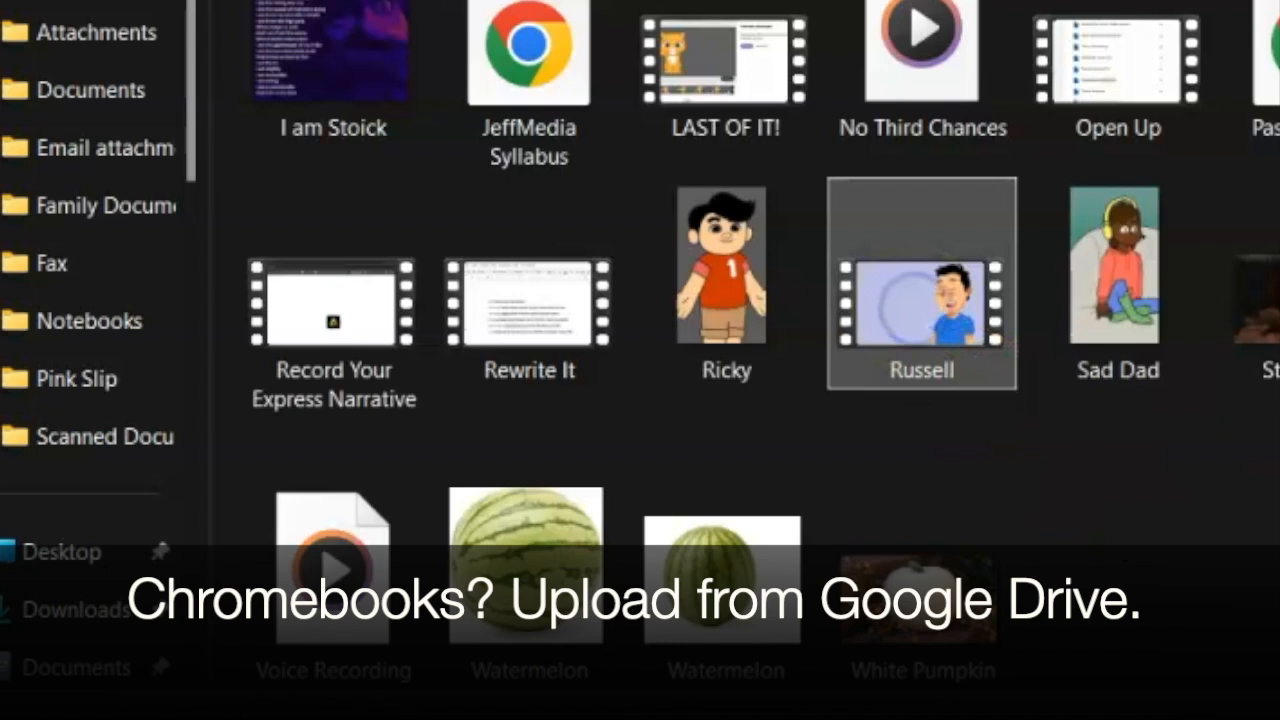
scroll(344, 79, "up", 2)
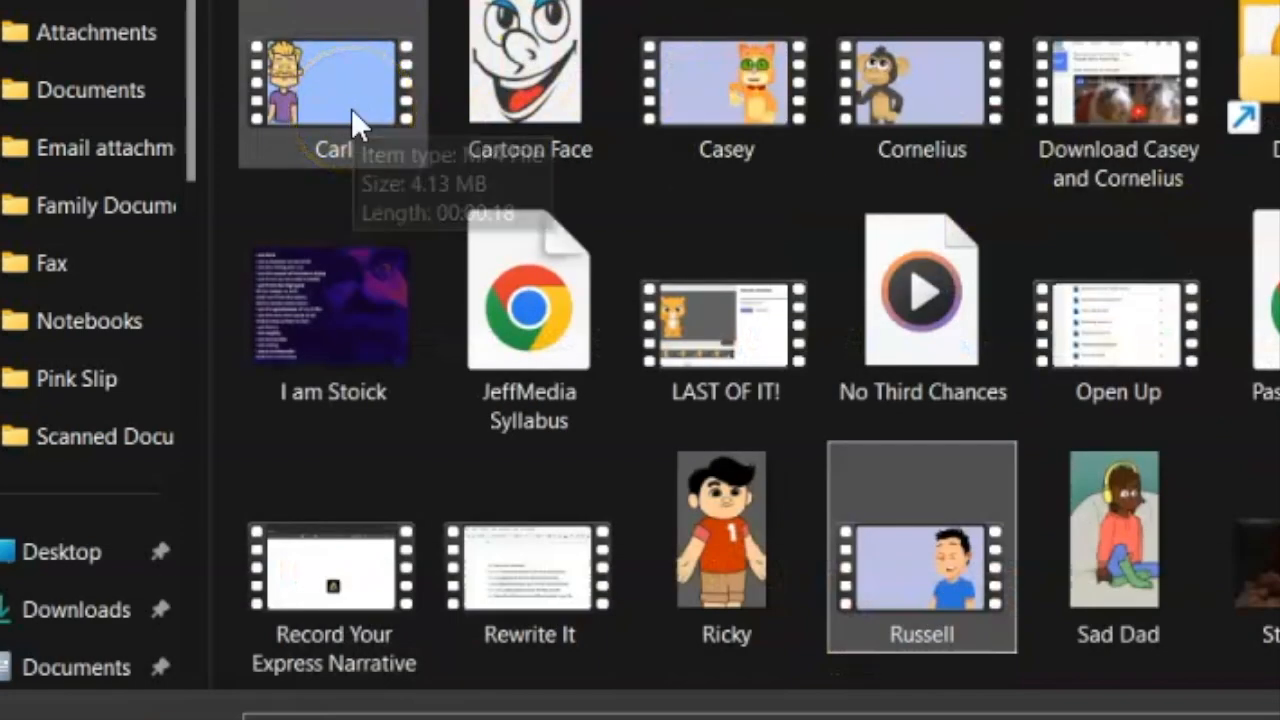
left_click(351, 108)
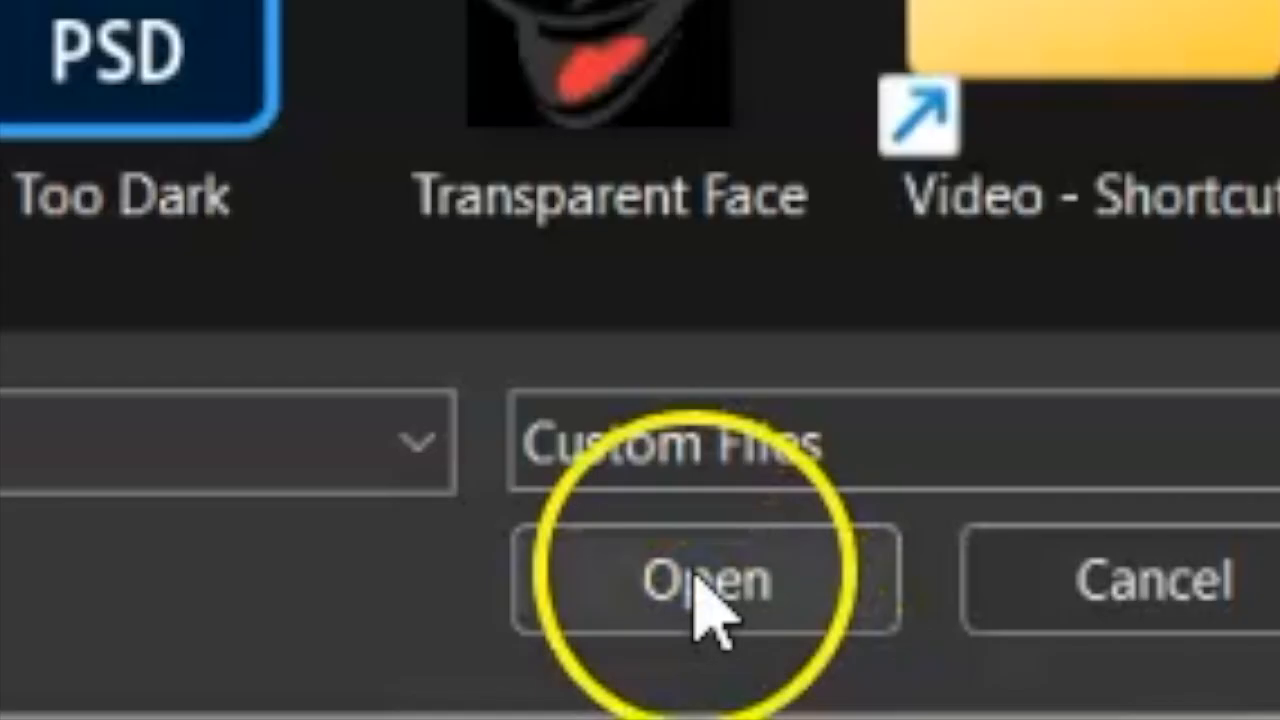
left_click(697, 583)
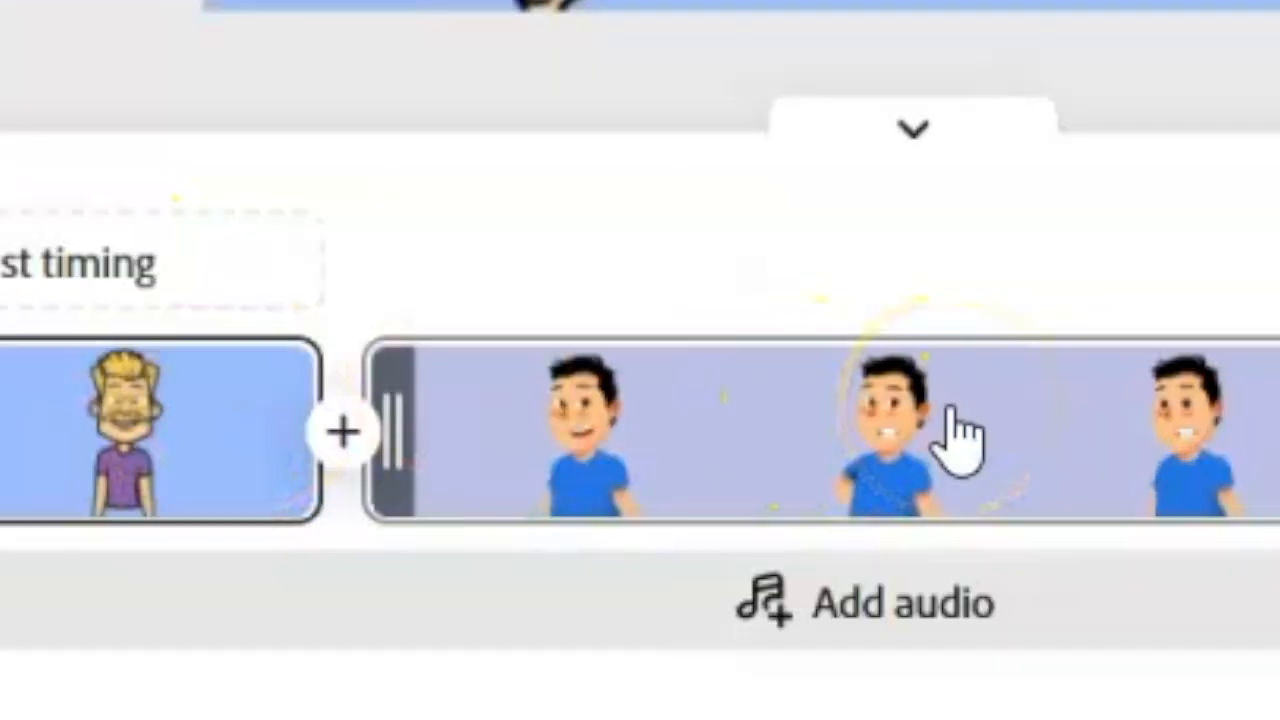
Step: Reorder the timeline so the Russell scene precedes the Carl scene, and place the playhead inside the Russell scene's thumbnails
left_click(1104, 460)
left_click_drag(952, 410, 335, 456)
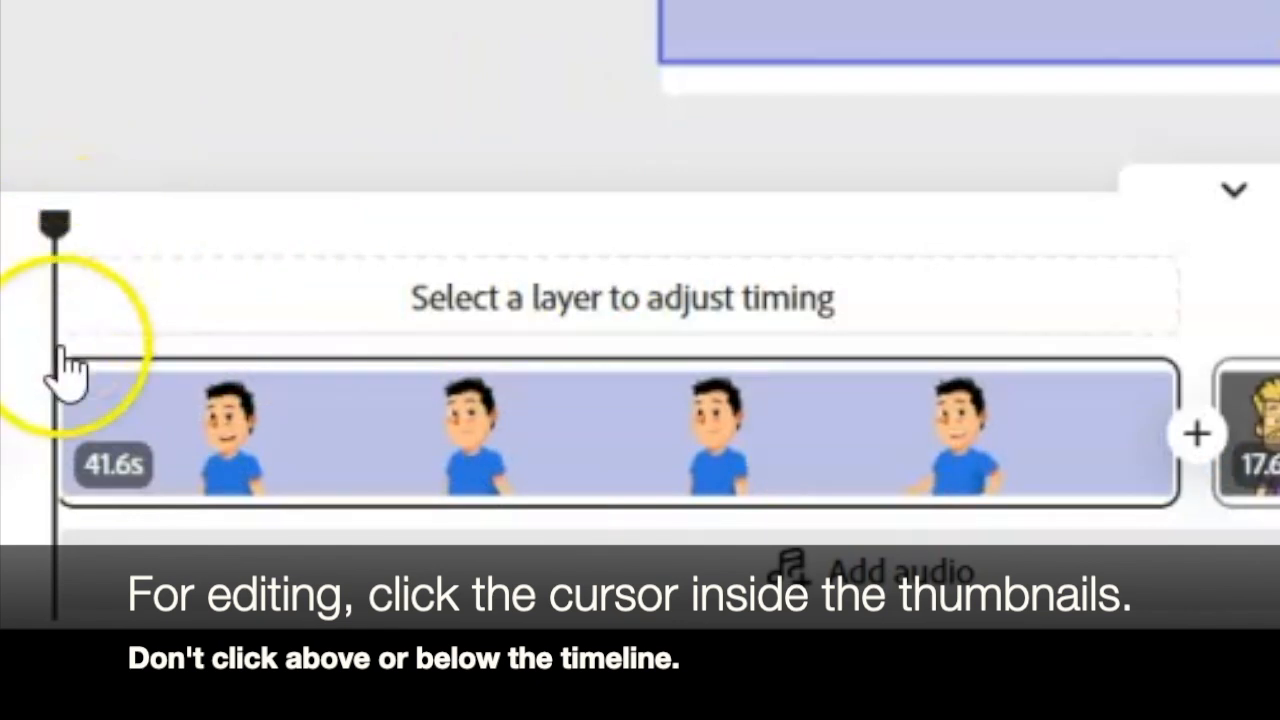
left_click(52, 460)
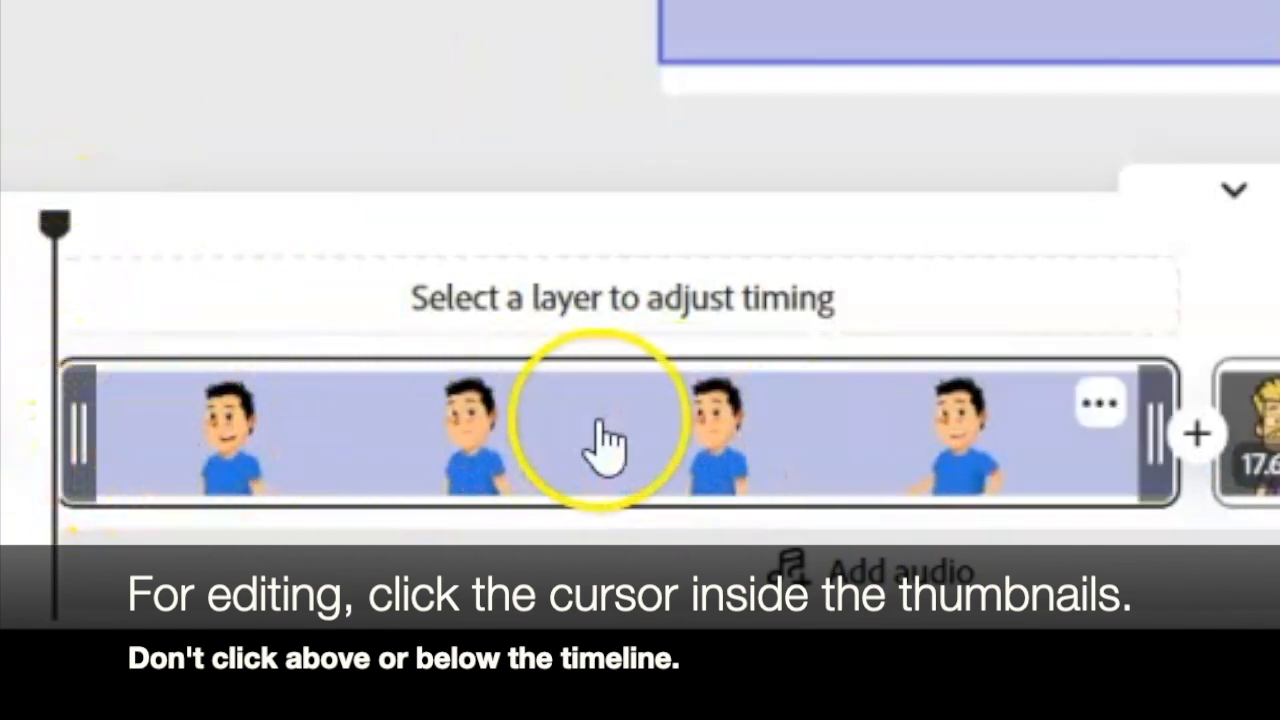
left_click(474, 432)
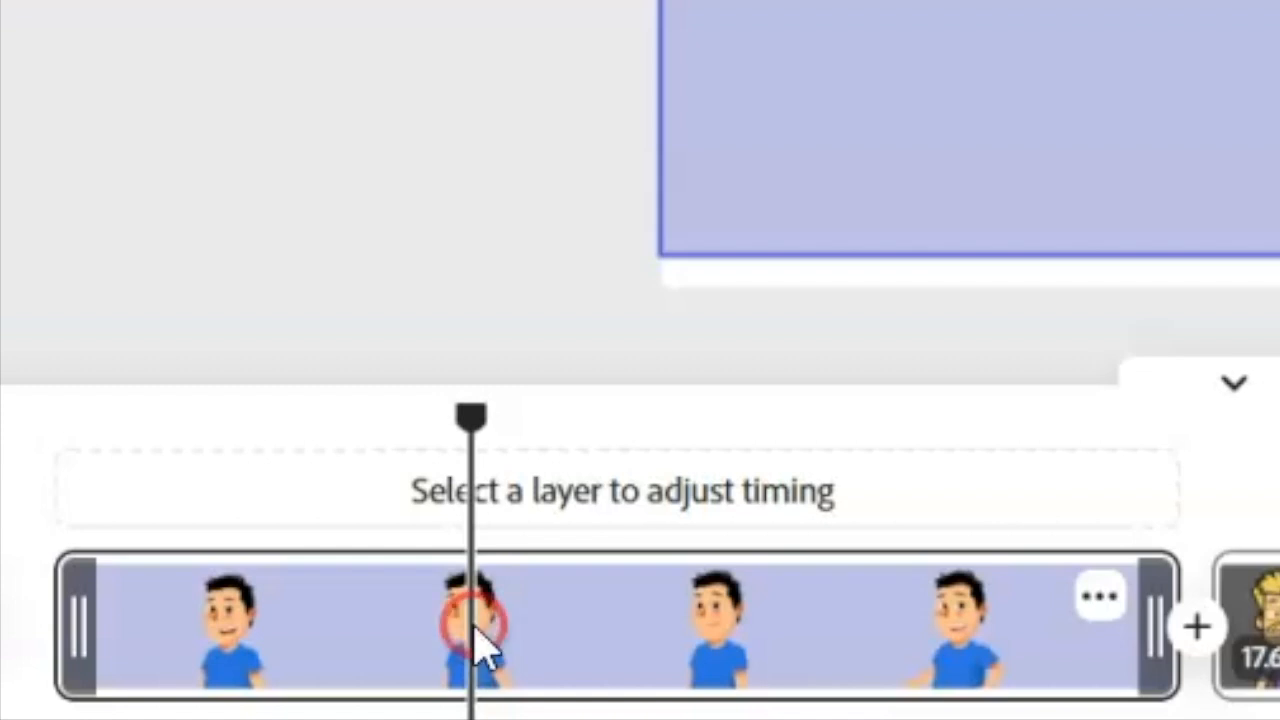
Step: View the editing options for the Russell scene and compare them with the context options outside its thumbnails
right_click(476, 640)
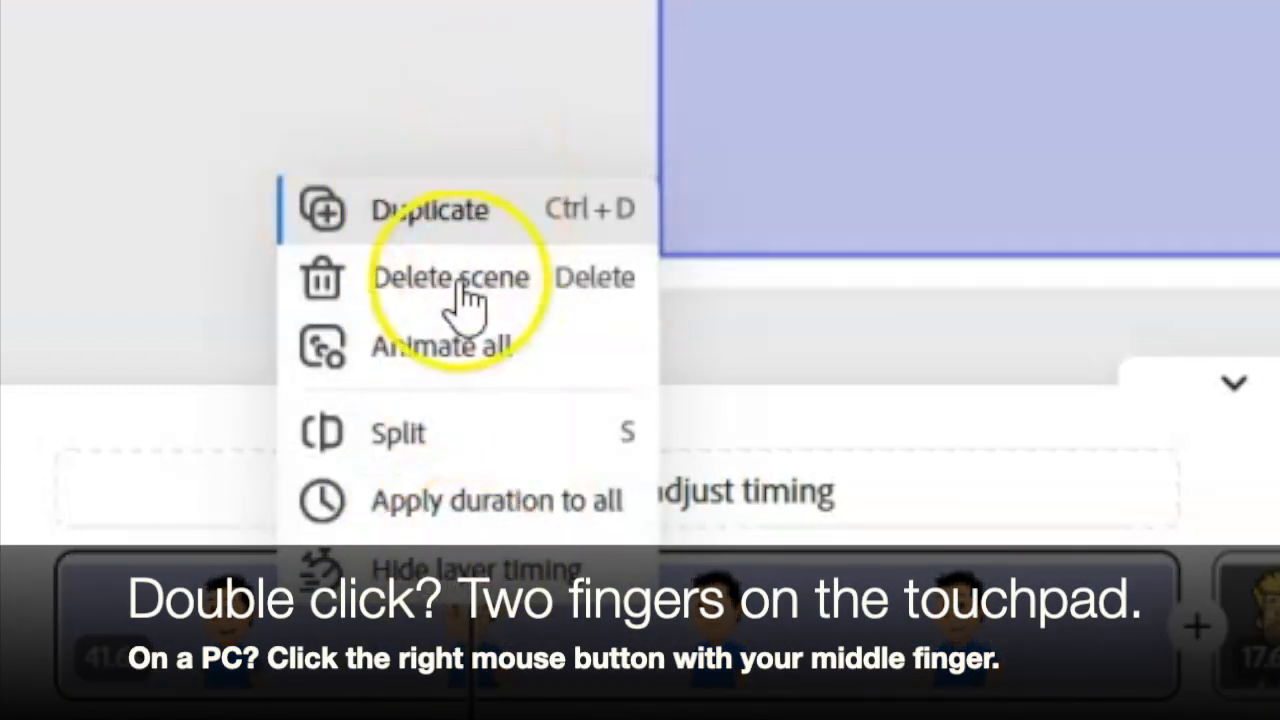
left_click(80, 535)
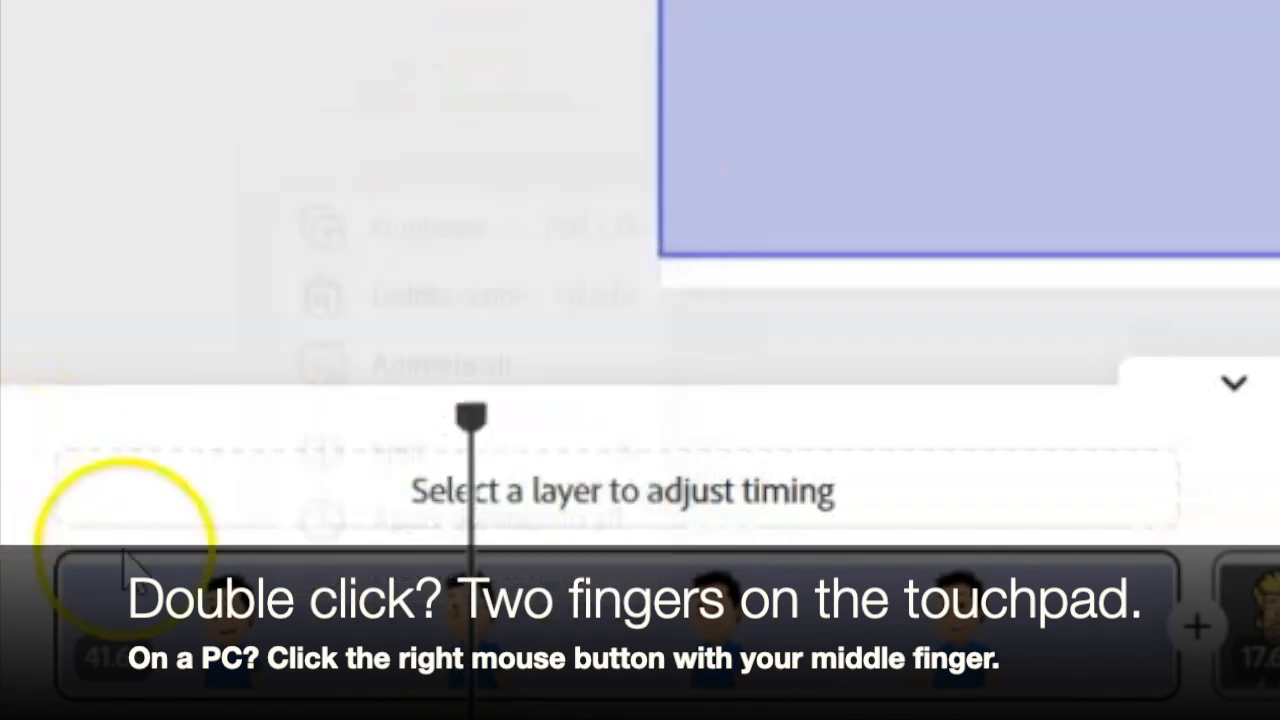
left_click(333, 410)
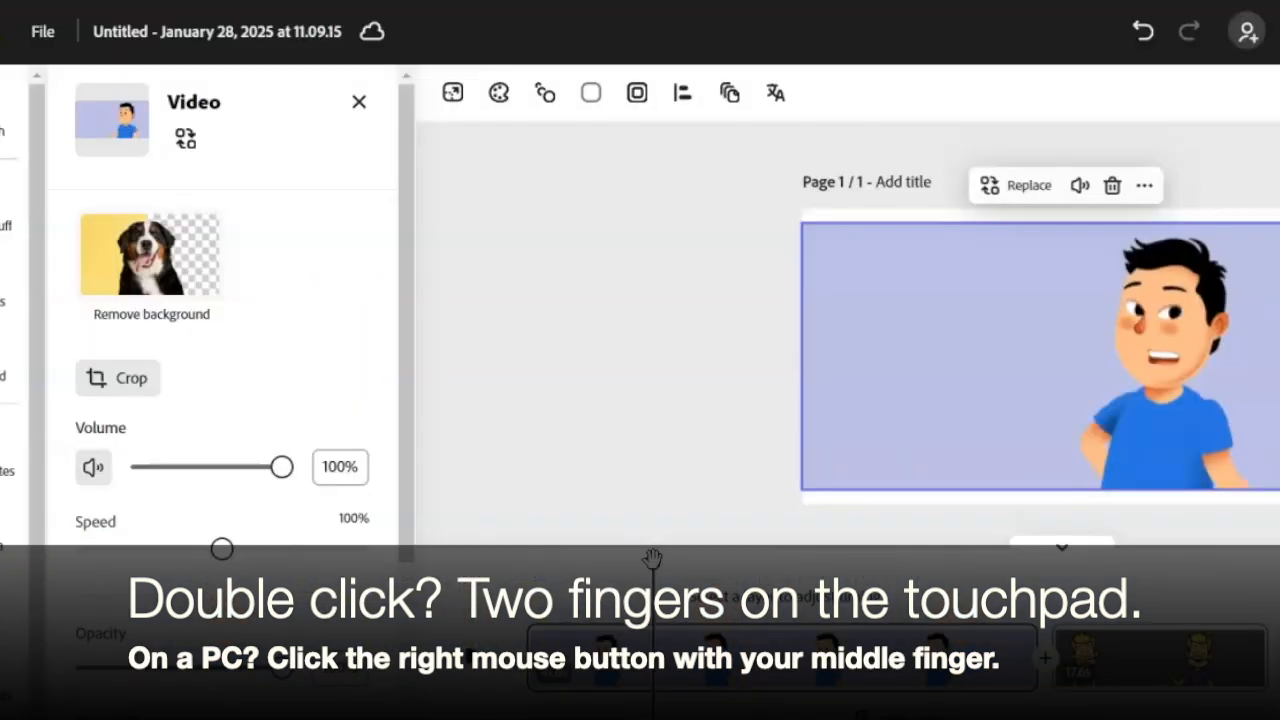
right_click(323, 213)
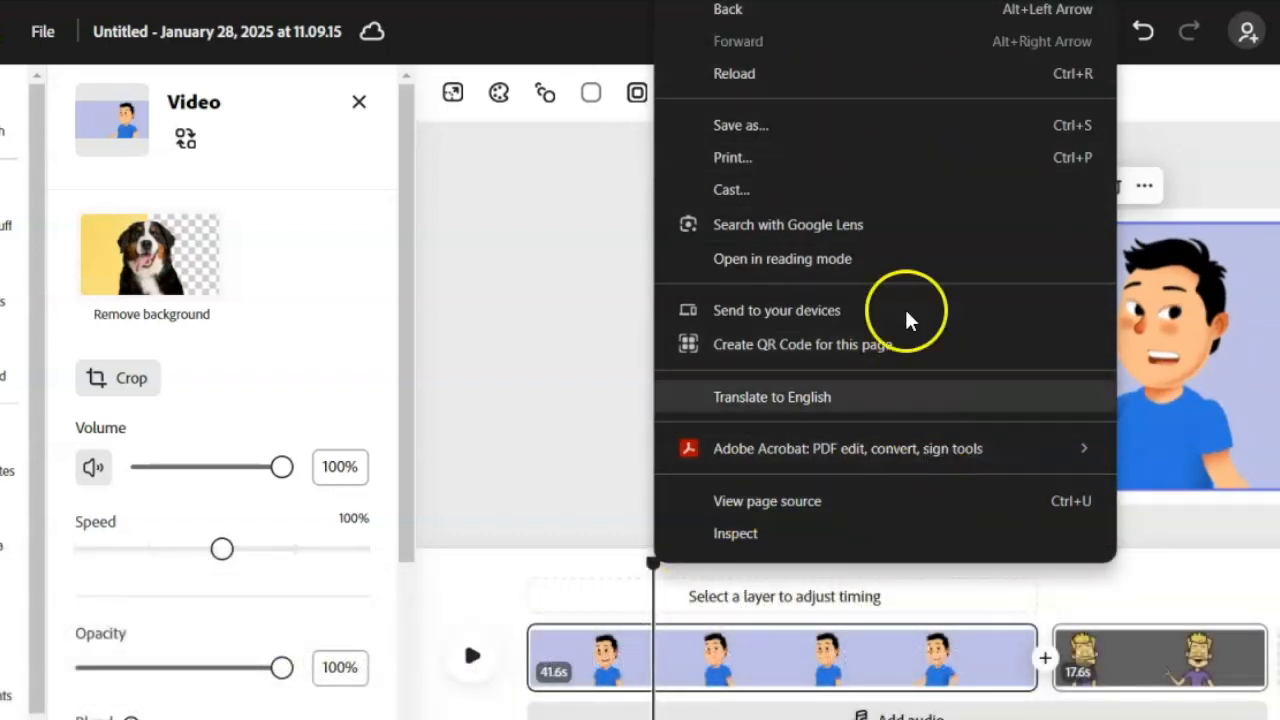
left_click(479, 574)
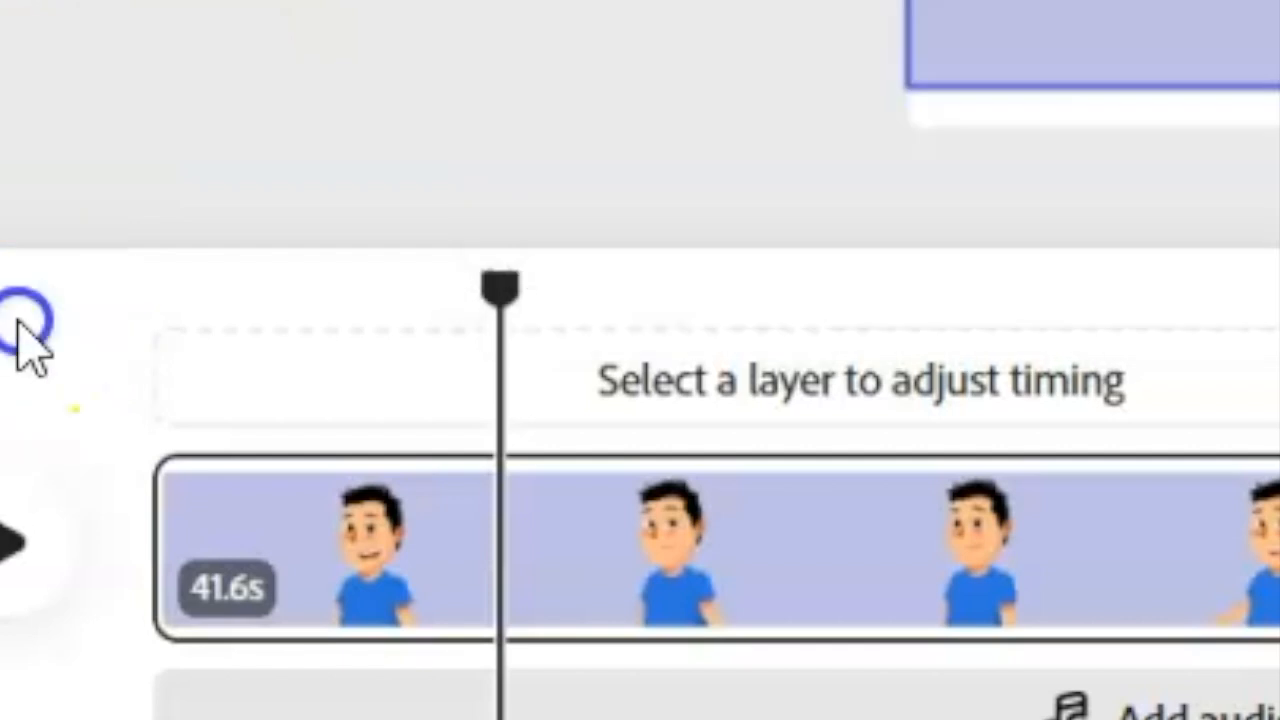
Step: Position the playhead at different points in the Russell and Carl scenes and view the Carl scene's editing options
left_click(765, 565)
left_click(412, 536)
left_click(1071, 569)
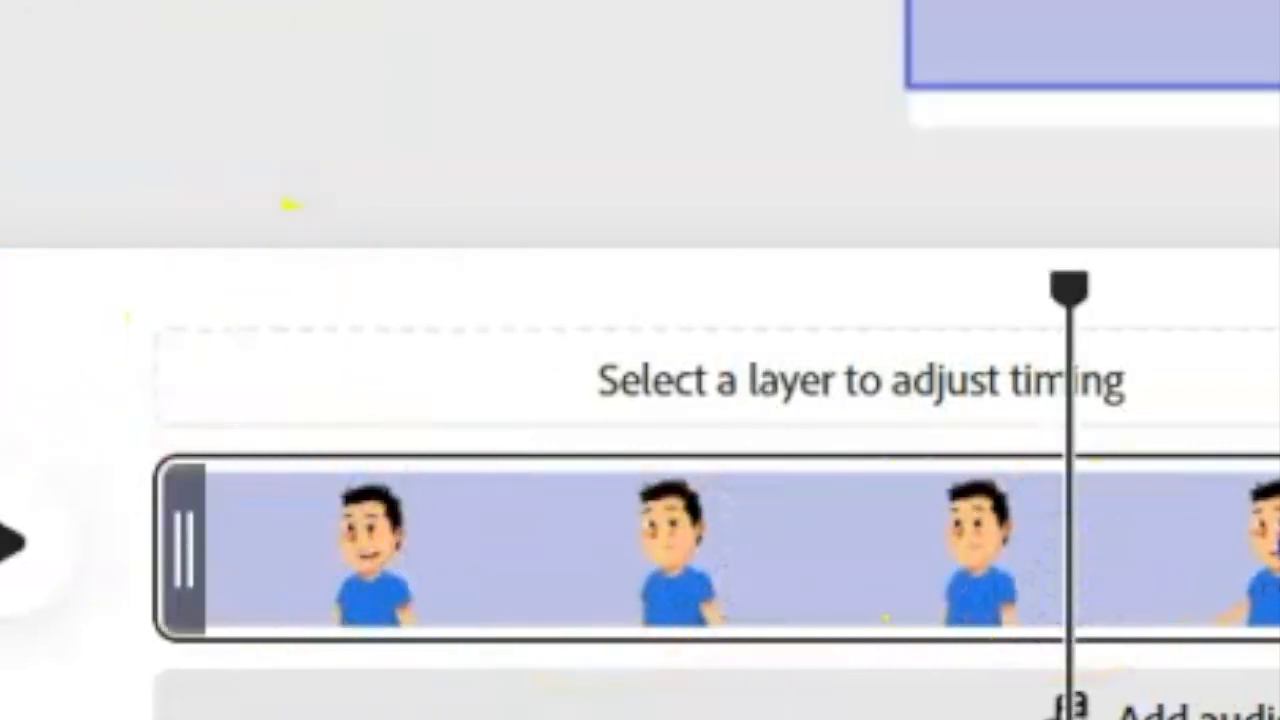
left_click(1279, 556)
left_click(931, 565)
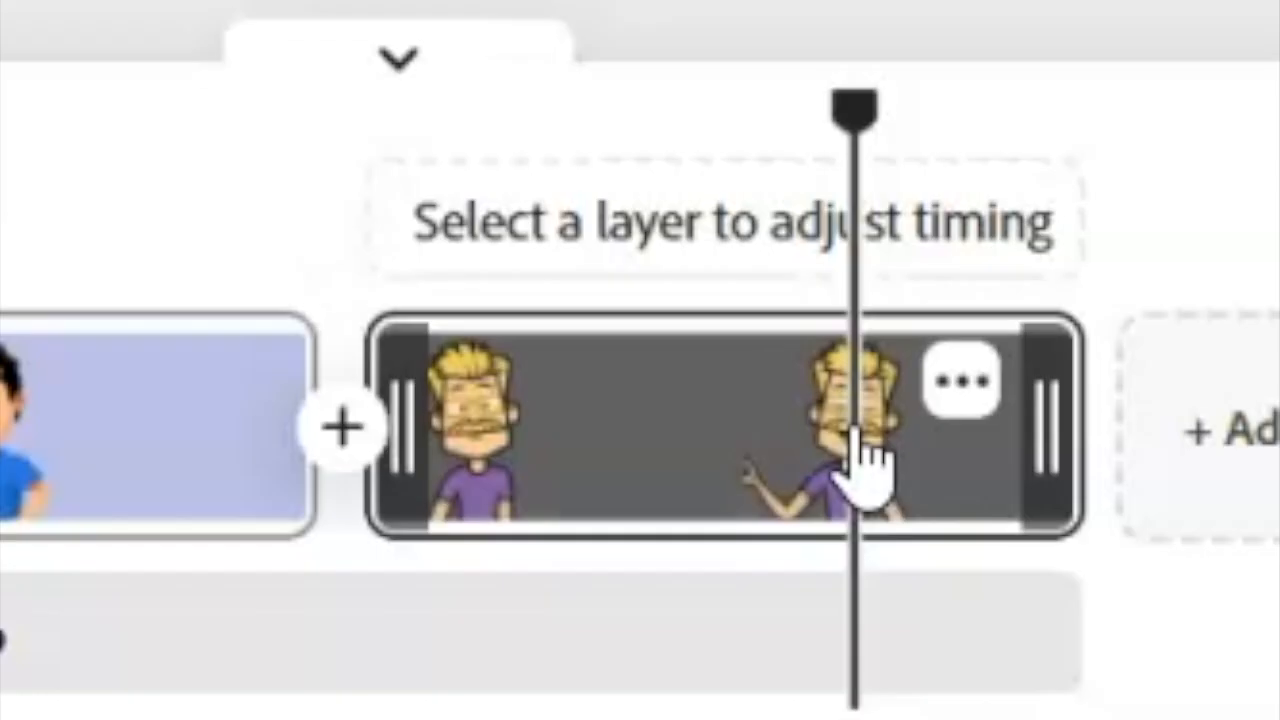
right_click(855, 430)
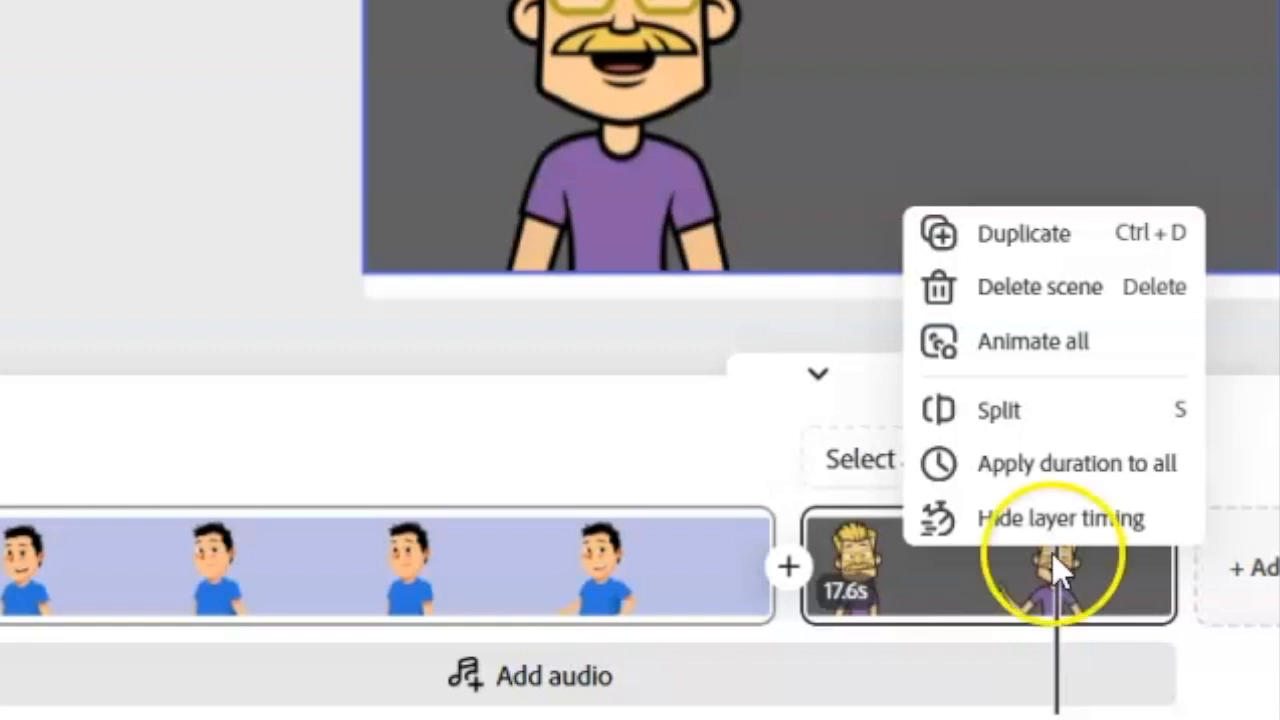
left_click(4, 450)
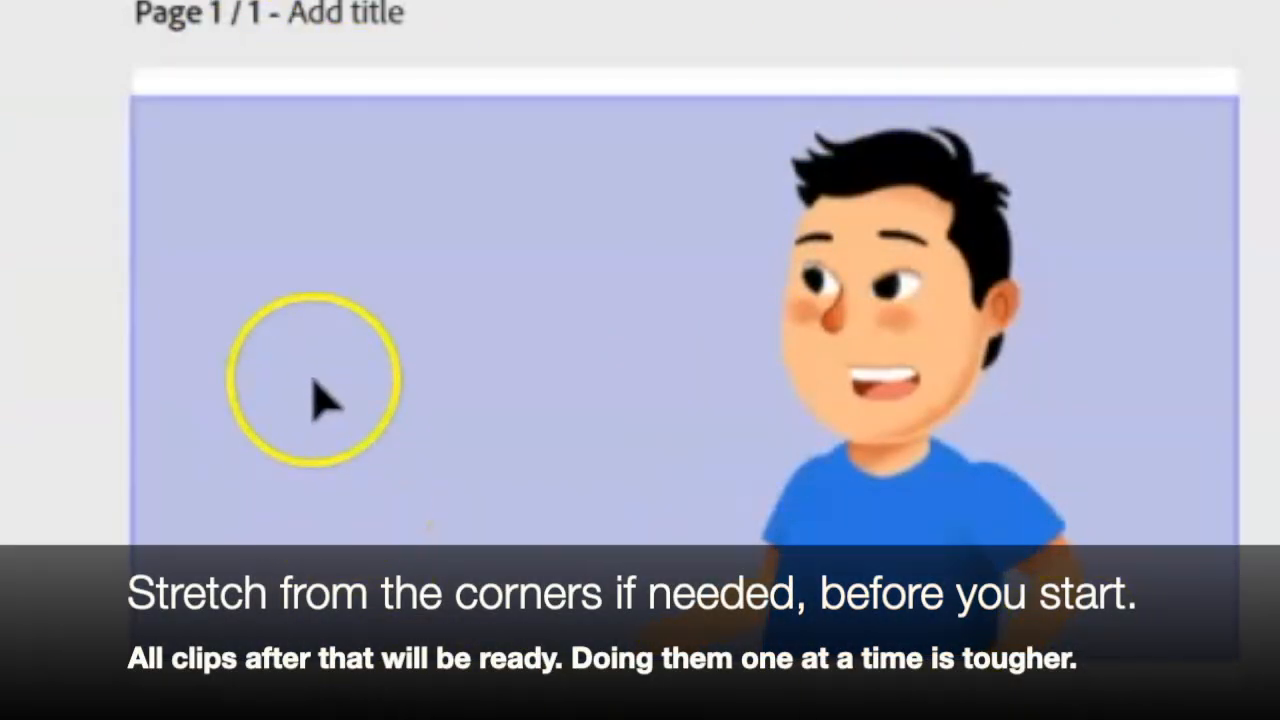
Step: Enlarge the Russell video proportionally on the canvas and reposition it so it extends beyond the page edges
left_click(211, 181)
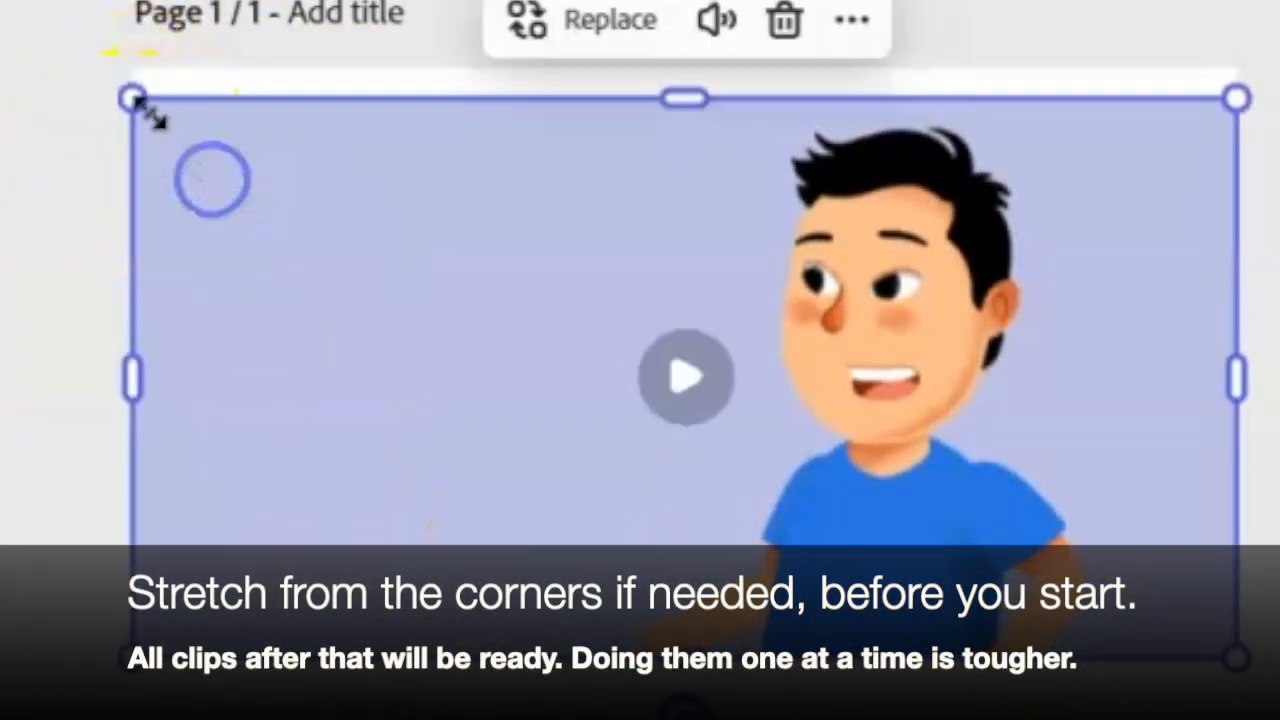
left_click_drag(134, 102, 63, 48)
left_click_drag(769, 197, 780, 226)
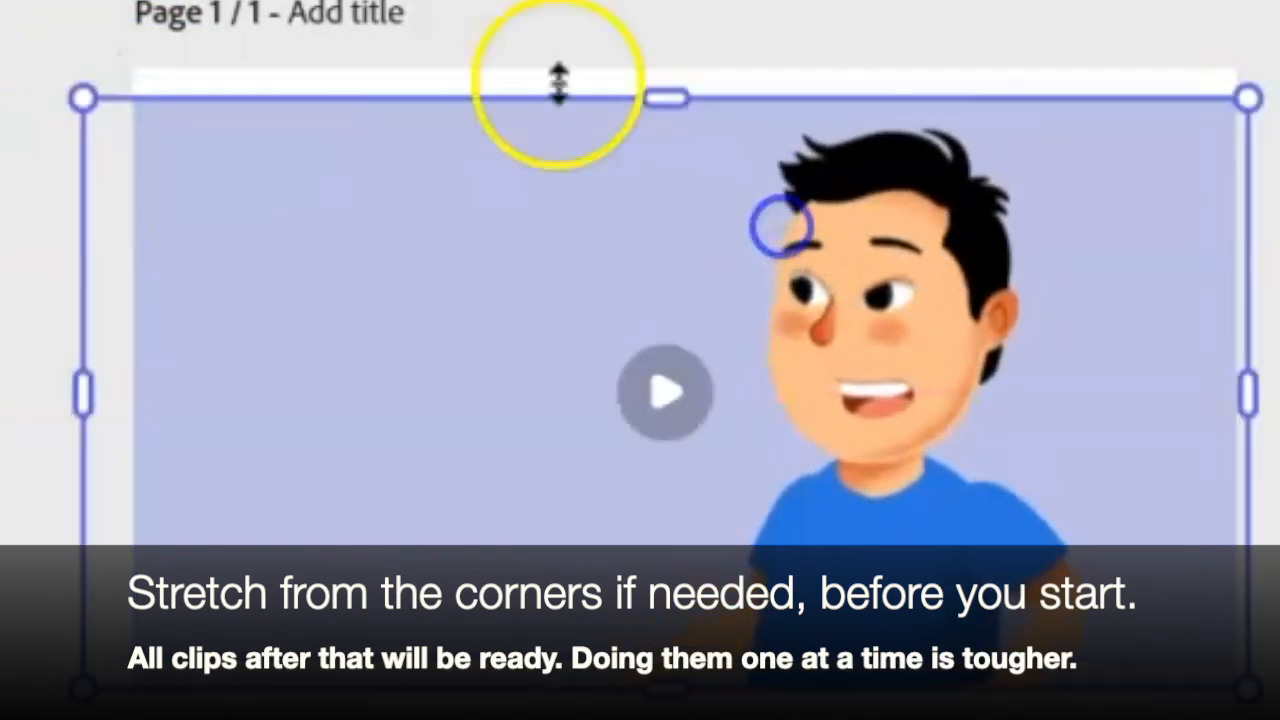
left_click_drag(83, 97, 27, 55)
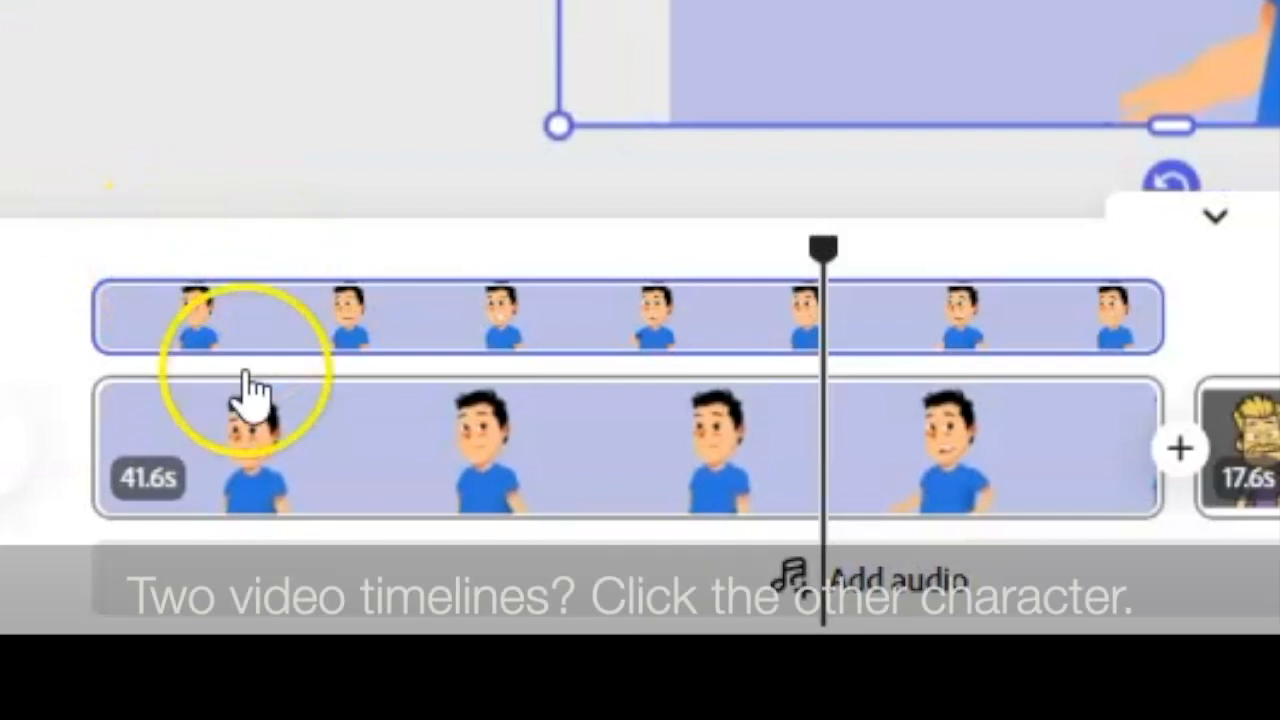
Step: Switch from the Russell scene to the Carl scene in the timeline and play it to a pose with outstretched arms
left_click(223, 472)
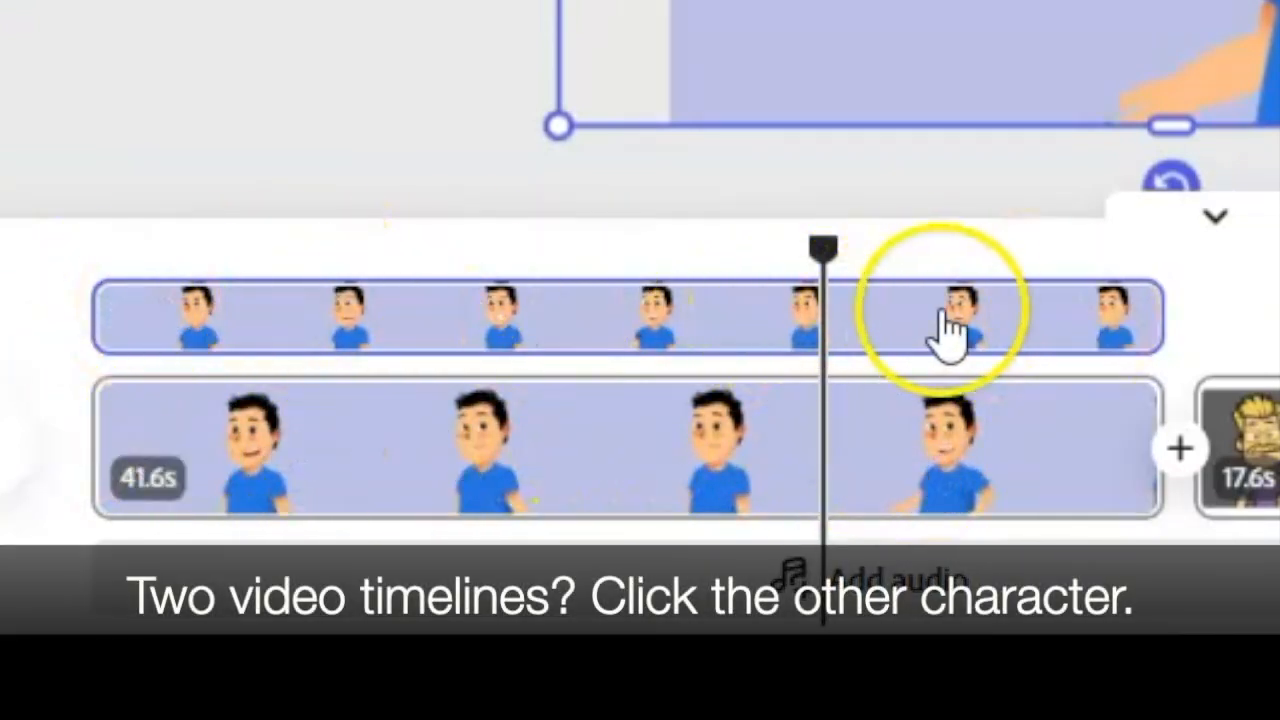
left_click(1084, 430)
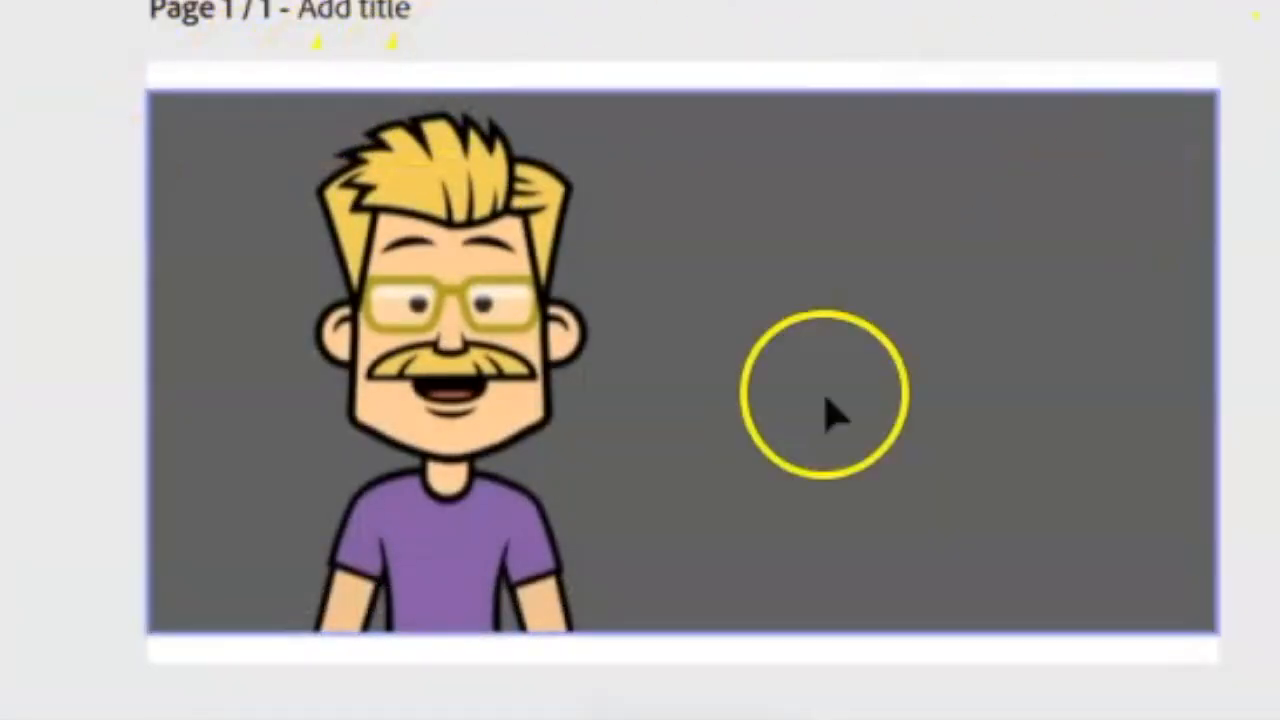
key("space")
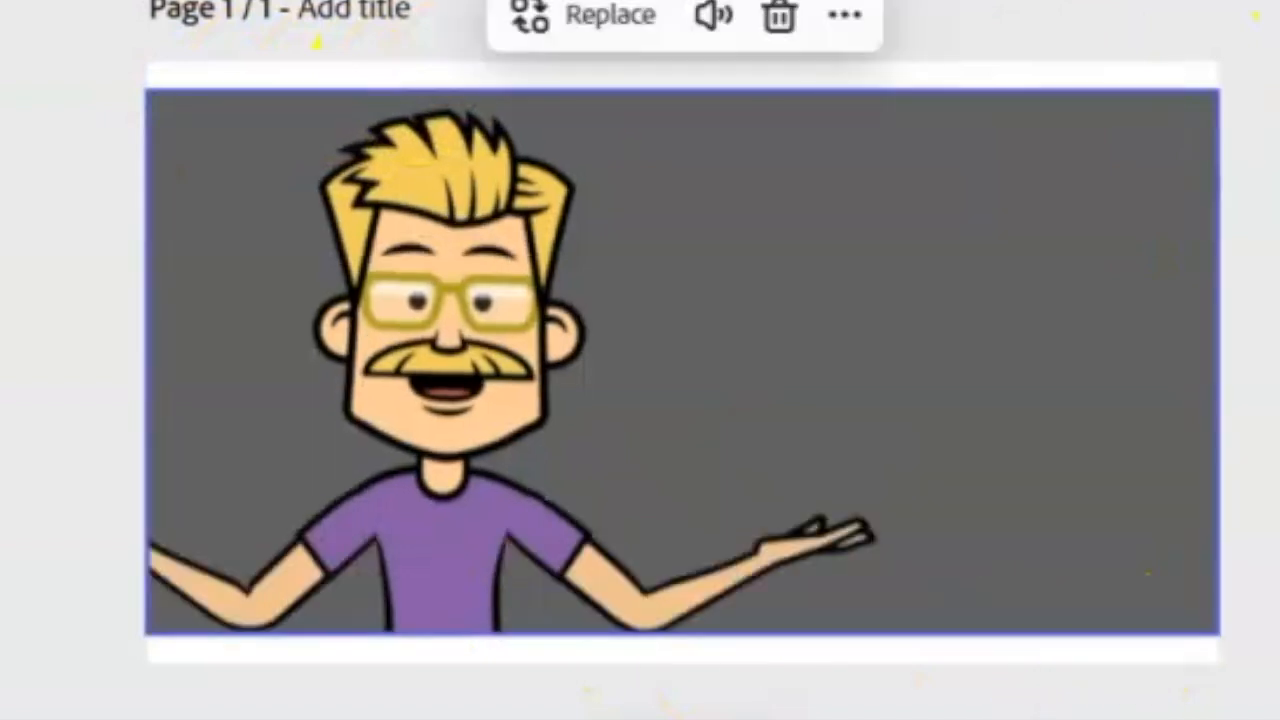
Step: Enlarge the Carl video proportionally from its corner and reposition it so it covers the white strips above and below on the page
left_click(457, 228)
left_click_drag(145, 88, 58, 20)
left_click_drag(543, 309, 620, 297)
left_click_drag(140, 658, 126, 676)
left_click(70, 680)
left_click(537, 429)
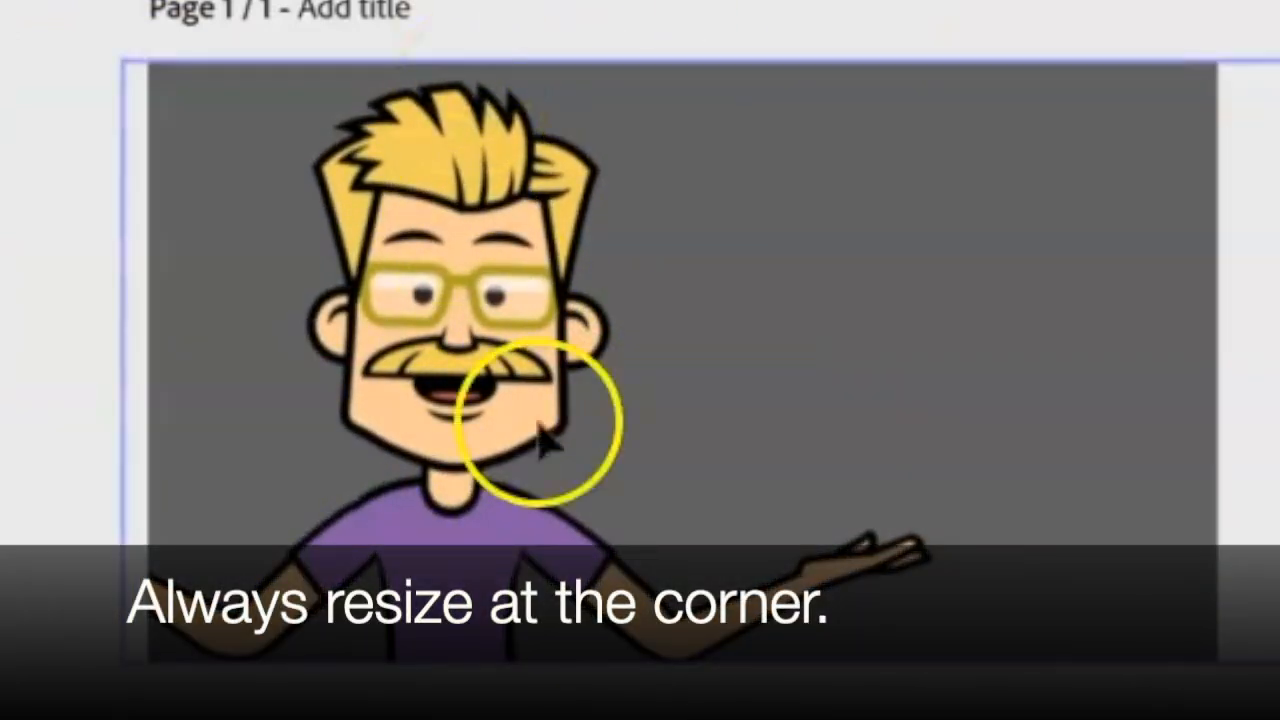
left_click(168, 150)
left_click_drag(124, 59, 123, 268)
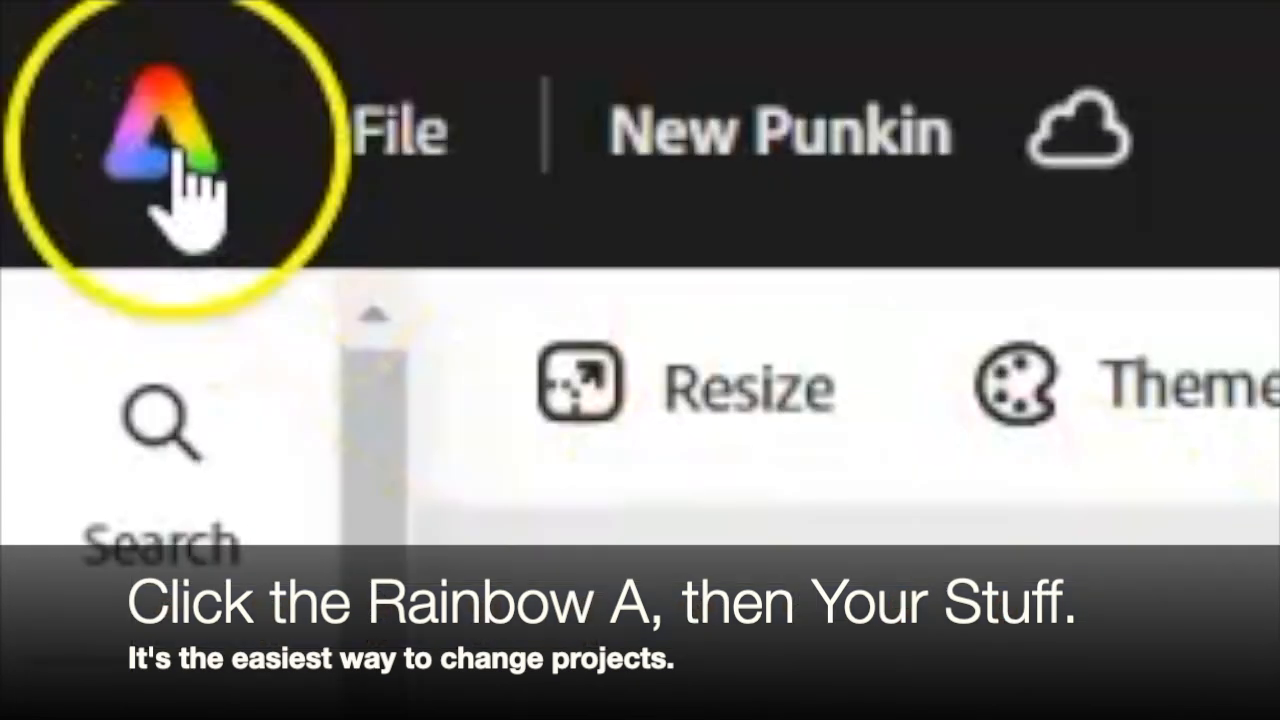
Step: Leave the New Punkin project and open the untitled January 28, 2025 project with Russell from Your stuff
left_click(178, 155)
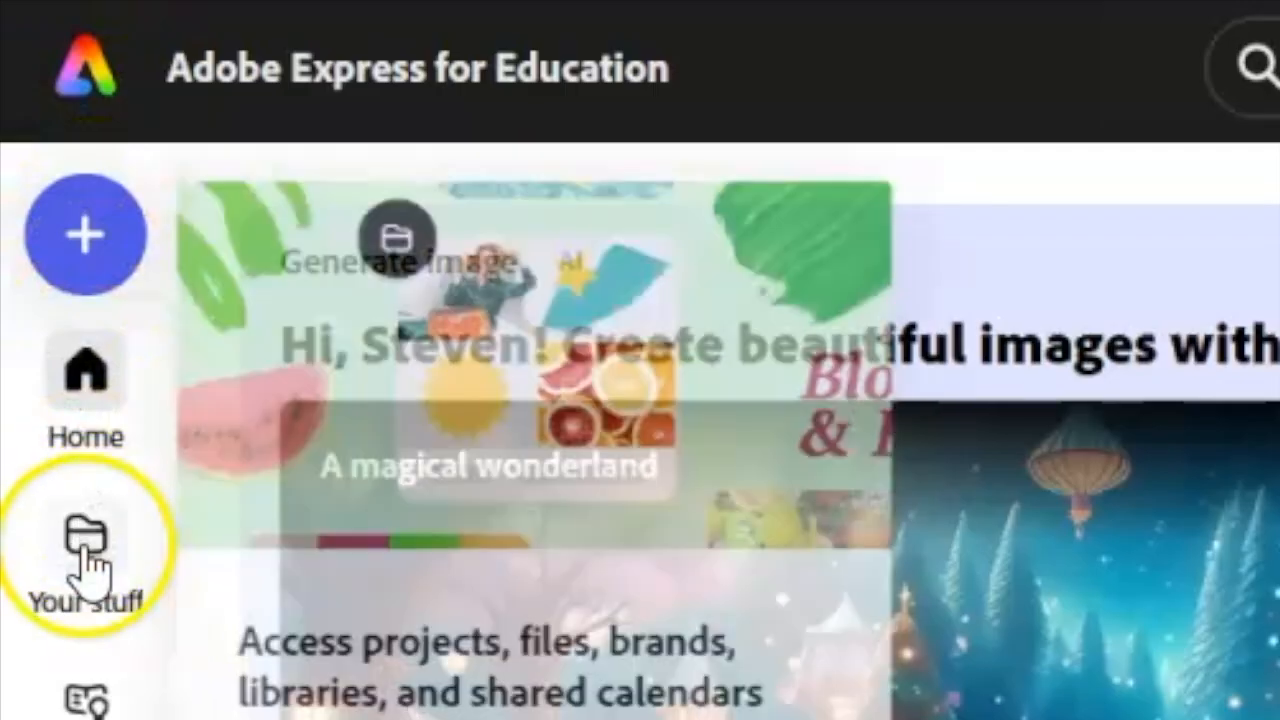
left_click(88, 565)
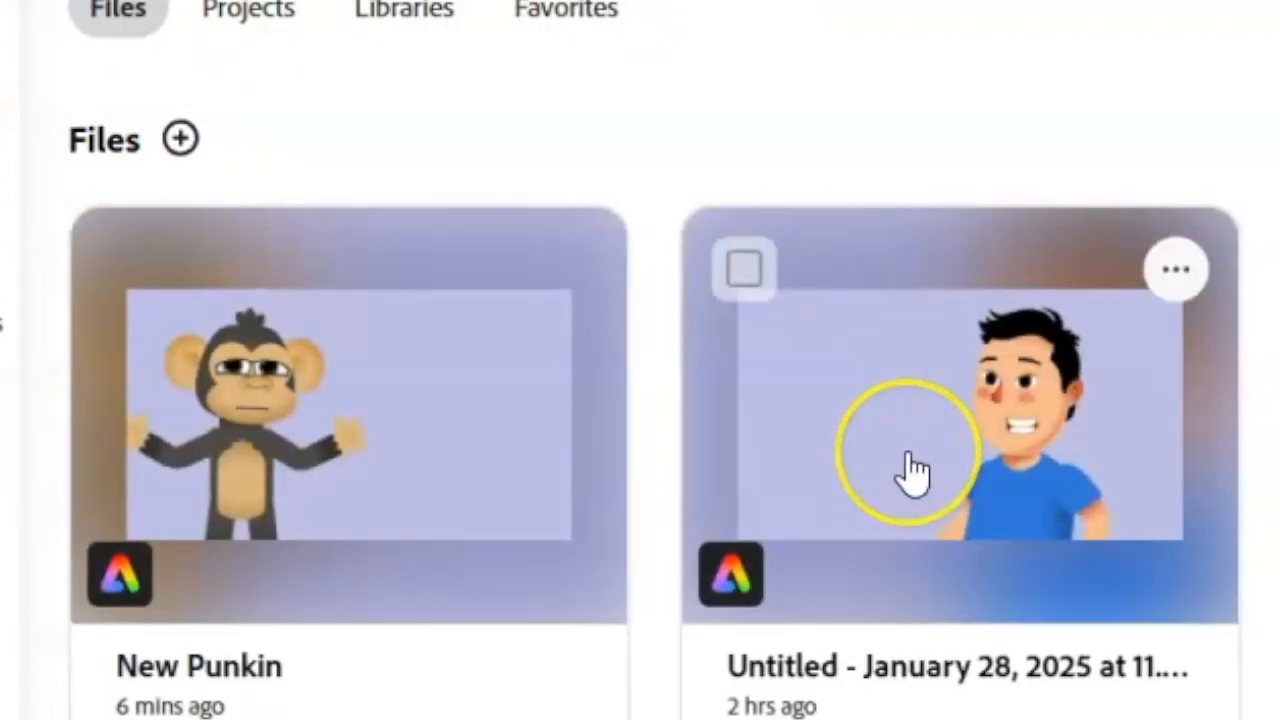
left_click(910, 468)
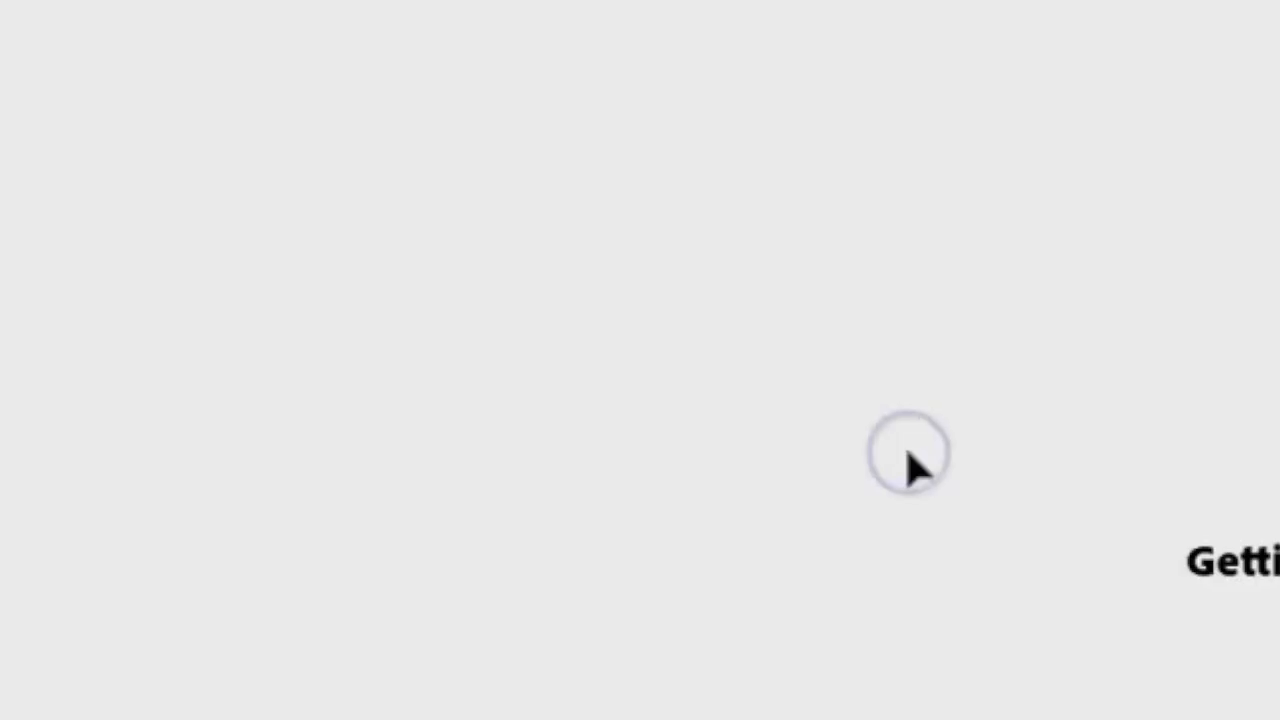
left_click(1168, 688)
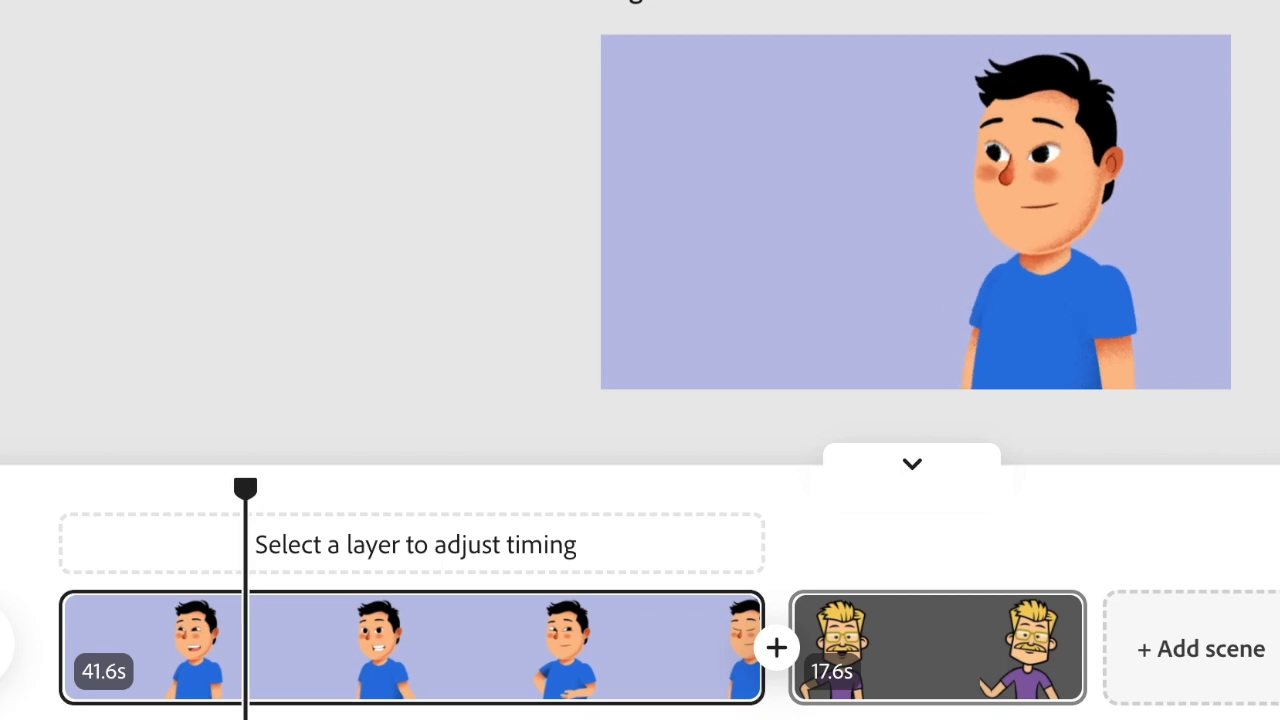
Step: Split the Russell scene at the playhead, 11 s from its start
left_click(248, 662)
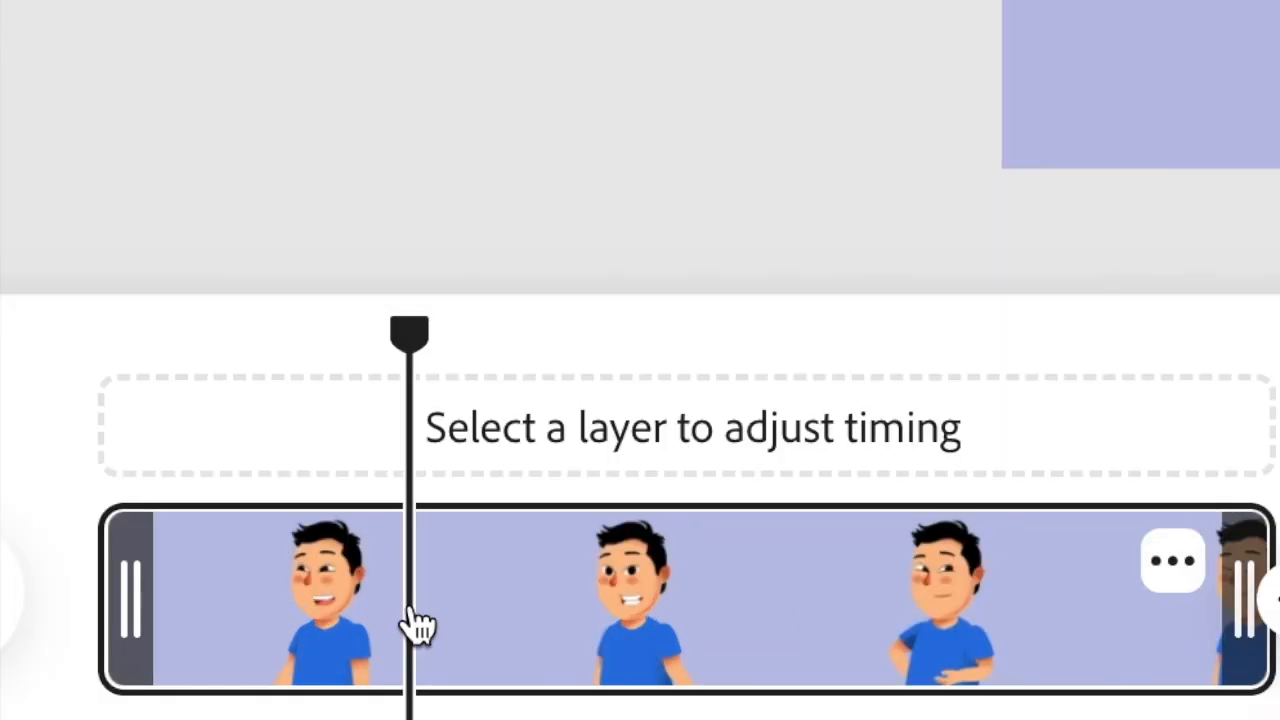
right_click(418, 625)
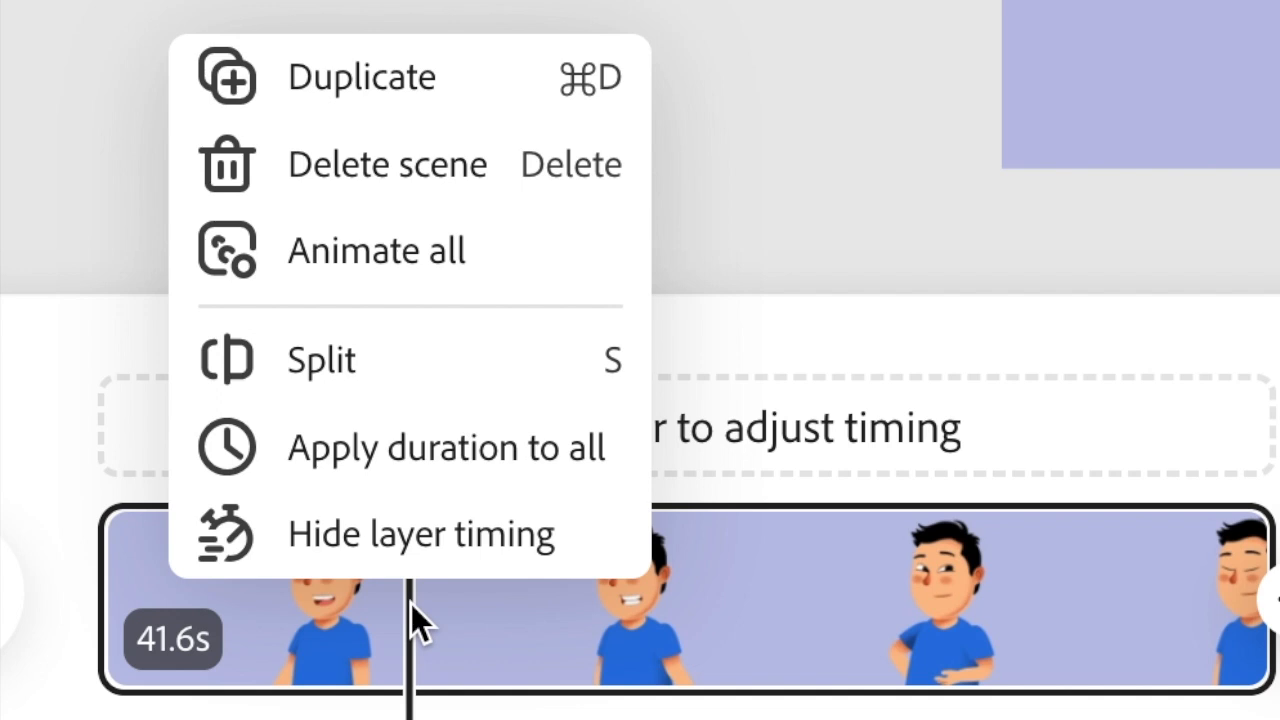
left_click(338, 362)
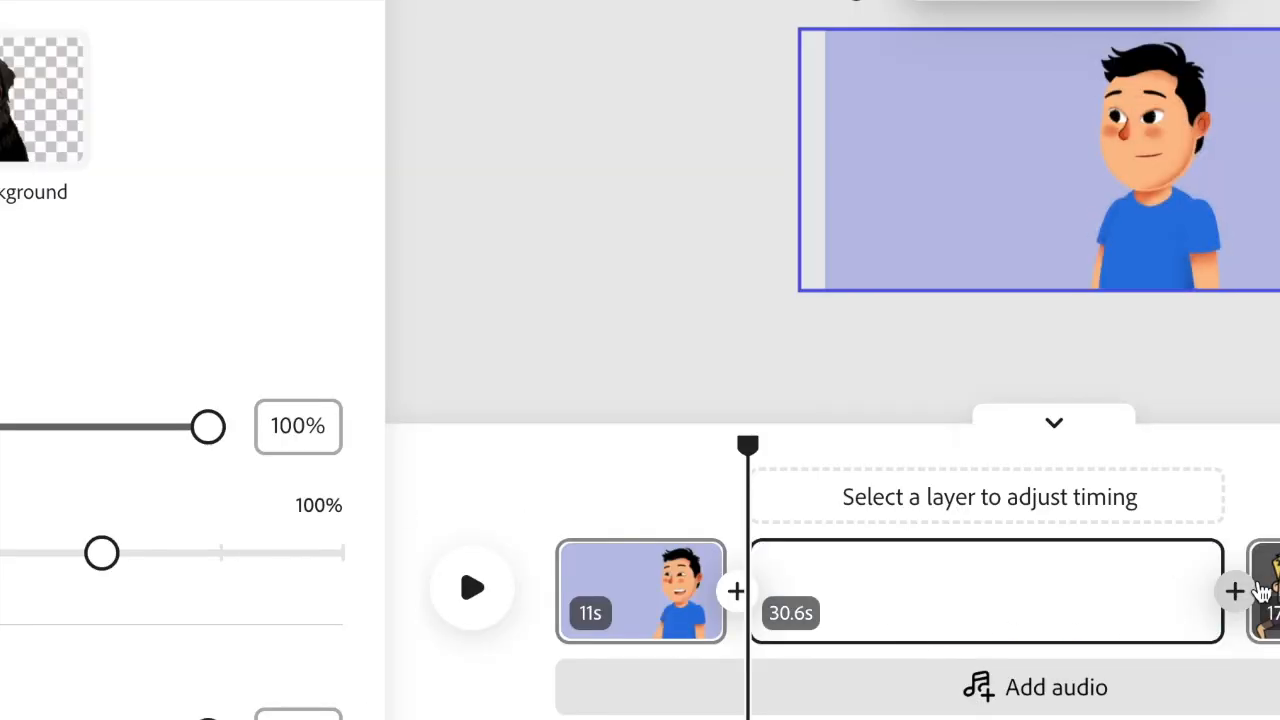
Step: Play the Carl scene from its beginning and split it 2.4 s in
left_click(1253, 524)
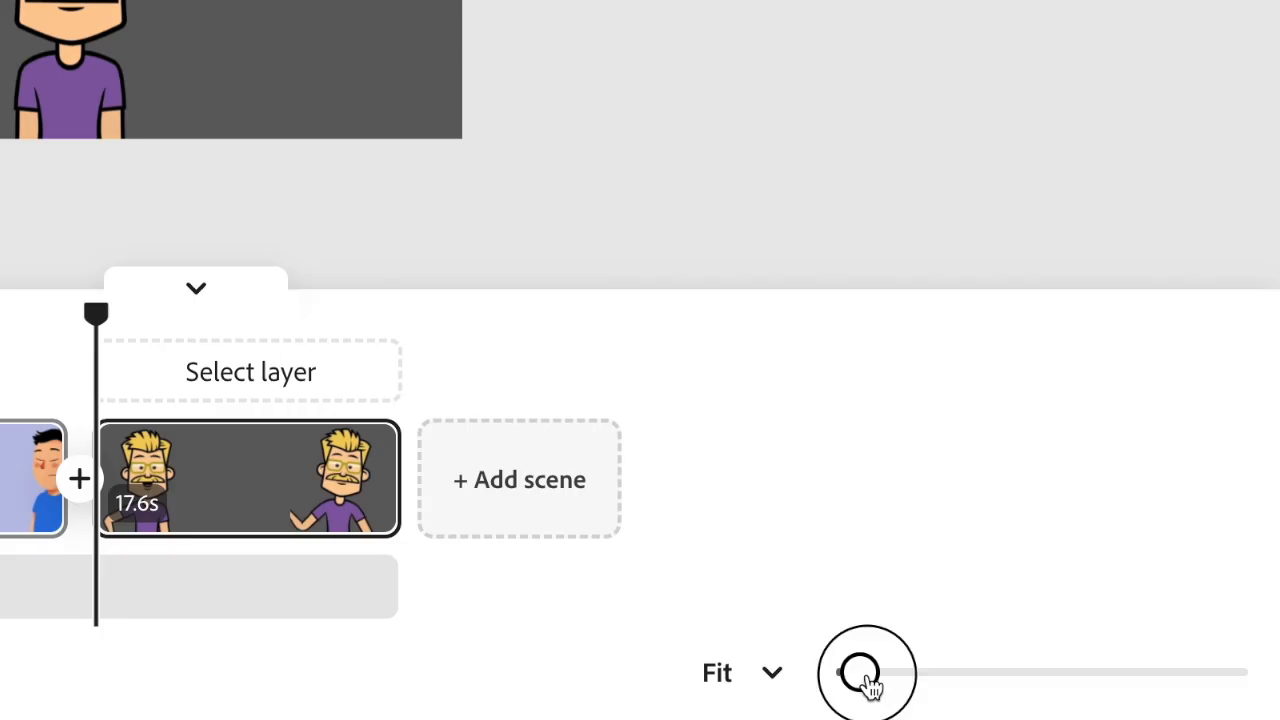
left_click_drag(871, 686, 926, 677)
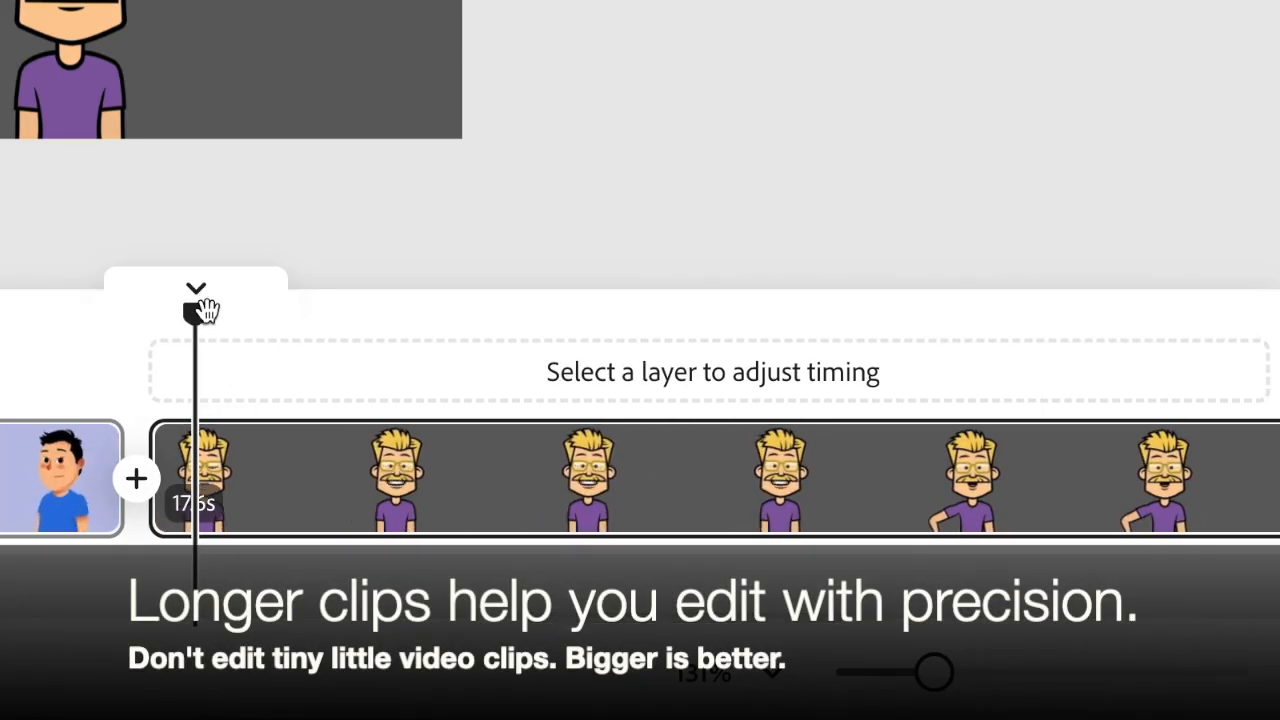
left_click_drag(195, 314, 149, 314)
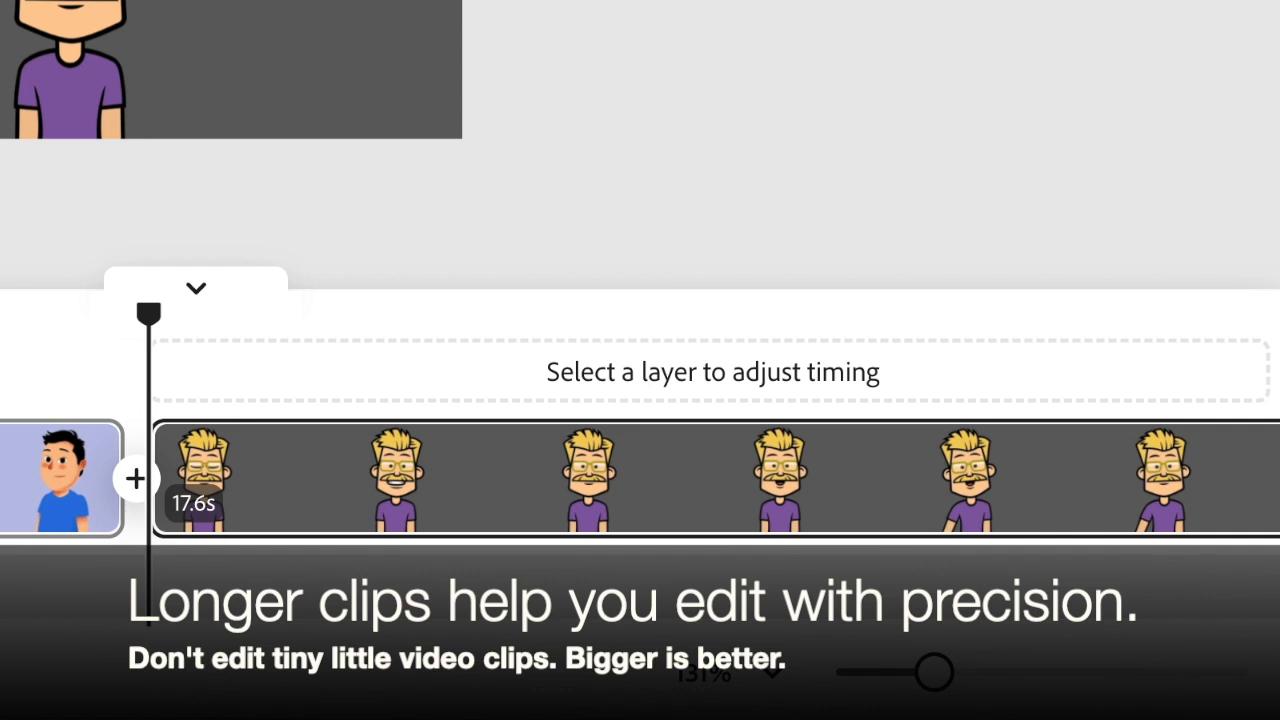
key("space")
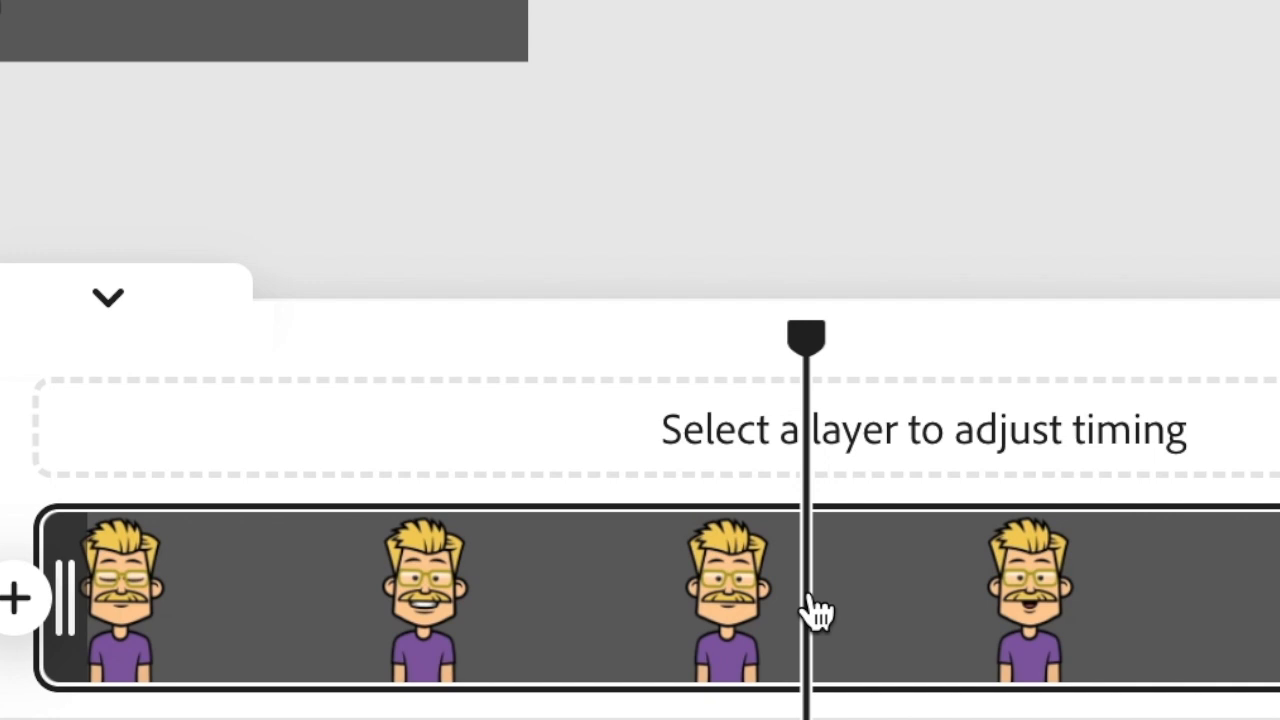
right_click(812, 600)
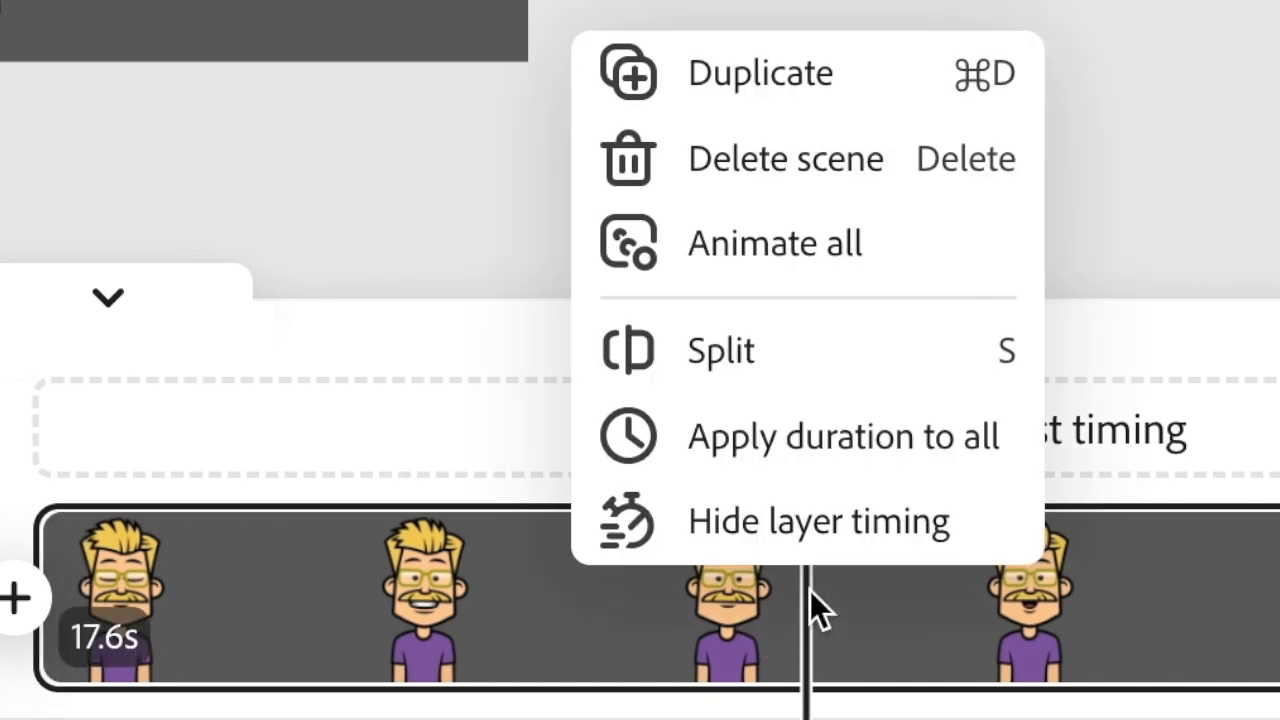
left_click(752, 358)
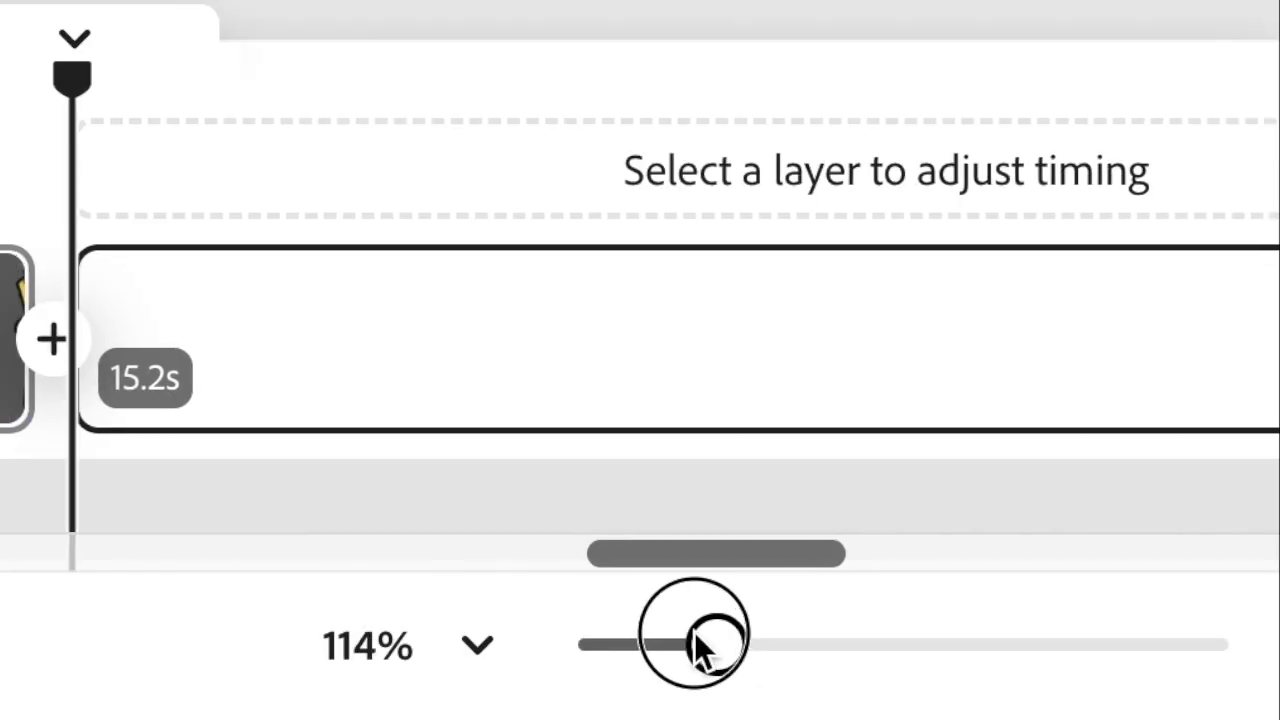
Step: Move the 2.4 s Carl clip between the two Russell clips in the timeline
left_click_drag(700, 636, 609, 637)
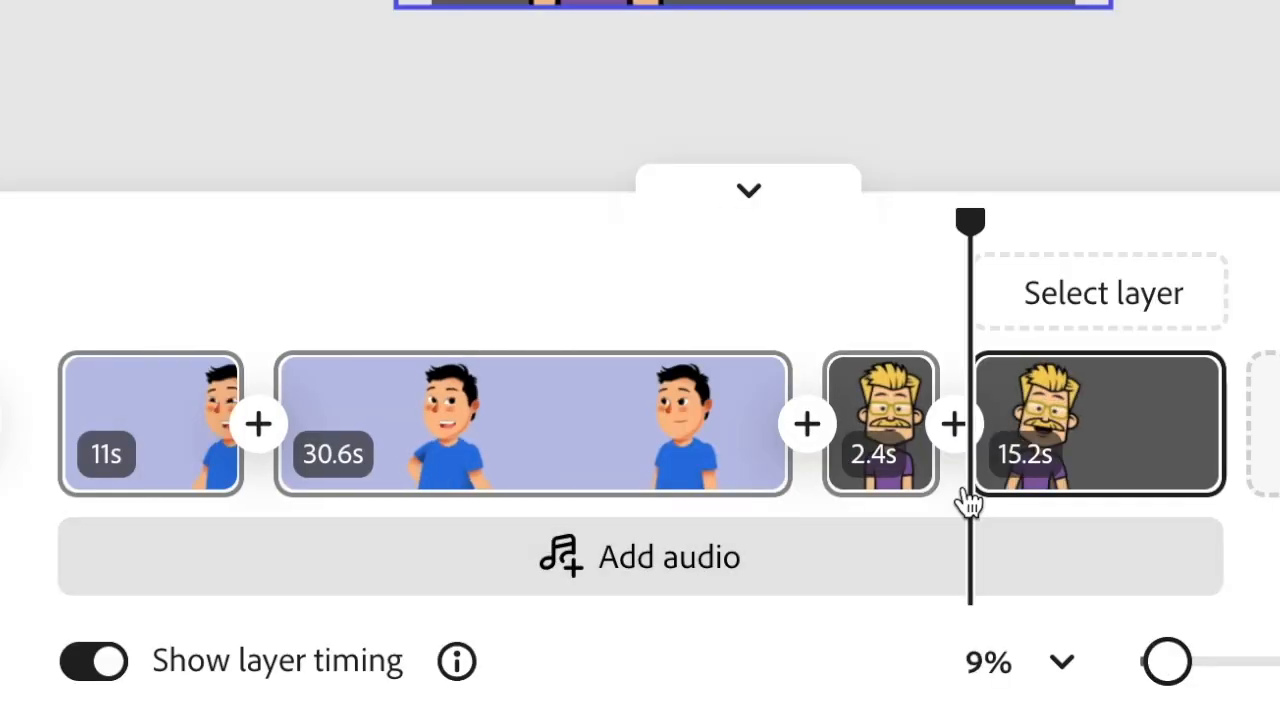
mouse_move(895, 430)
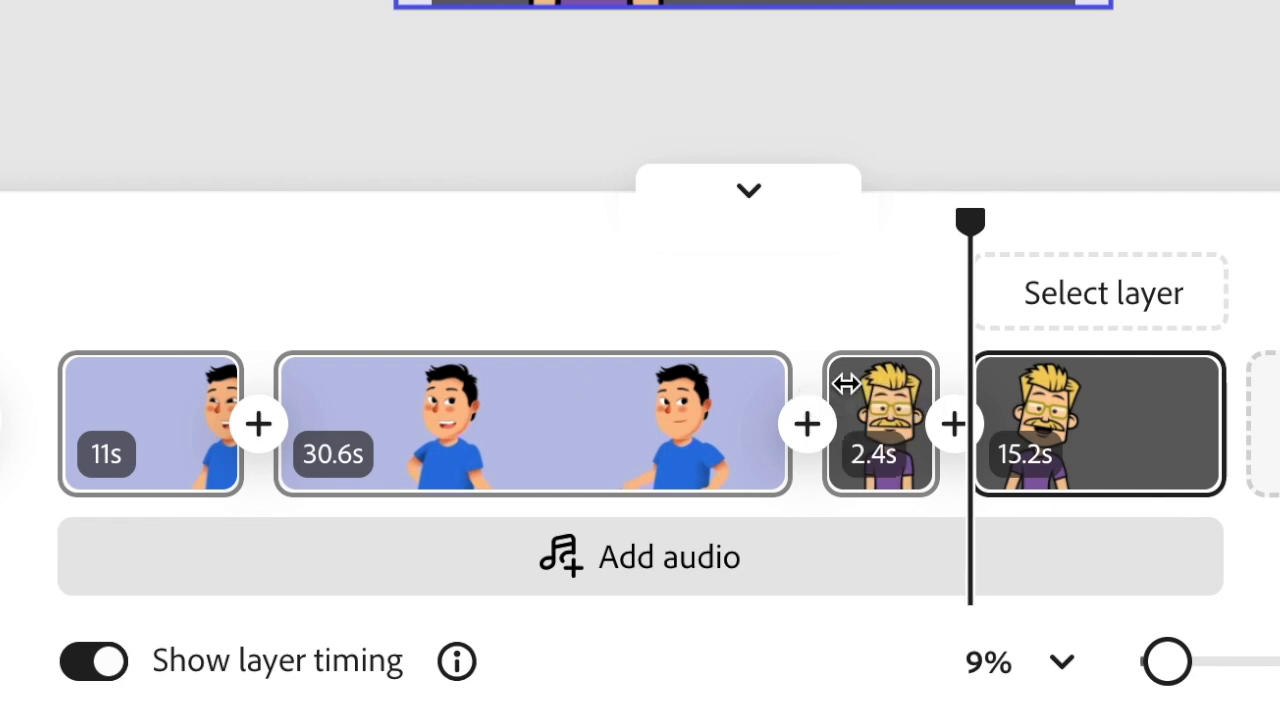
left_click_drag(890, 440, 446, 412)
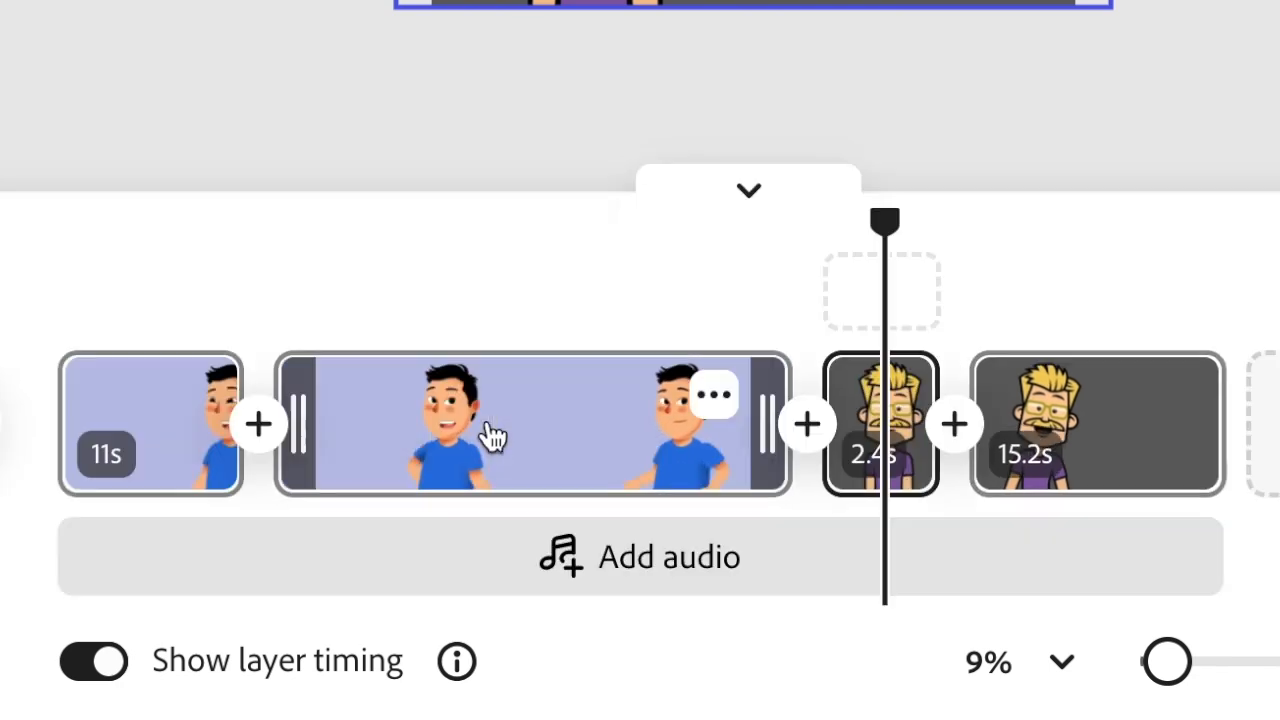
left_click_drag(206, 217, 35, 234)
left_click(0, 420)
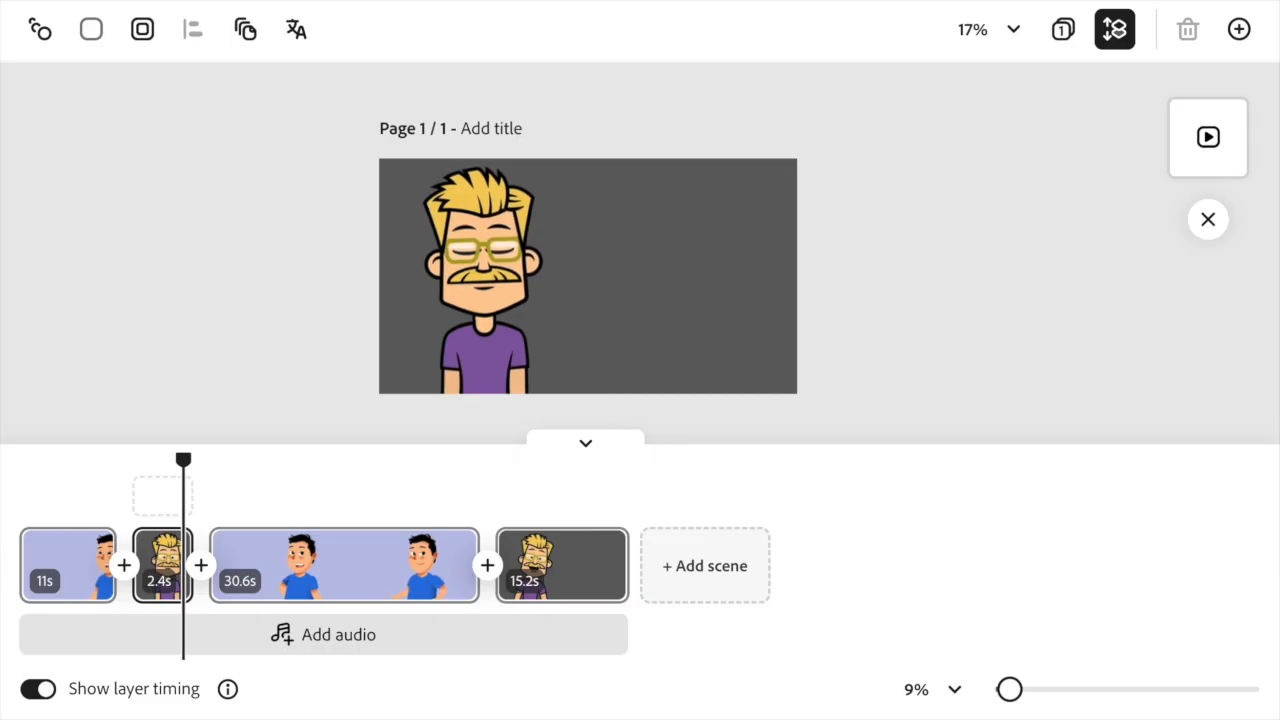
Step: Trim the start of the short Carl clip to leave 1.9 s and play the timeline from the beginning through that clip
left_click_drag(1010, 690, 1051, 690)
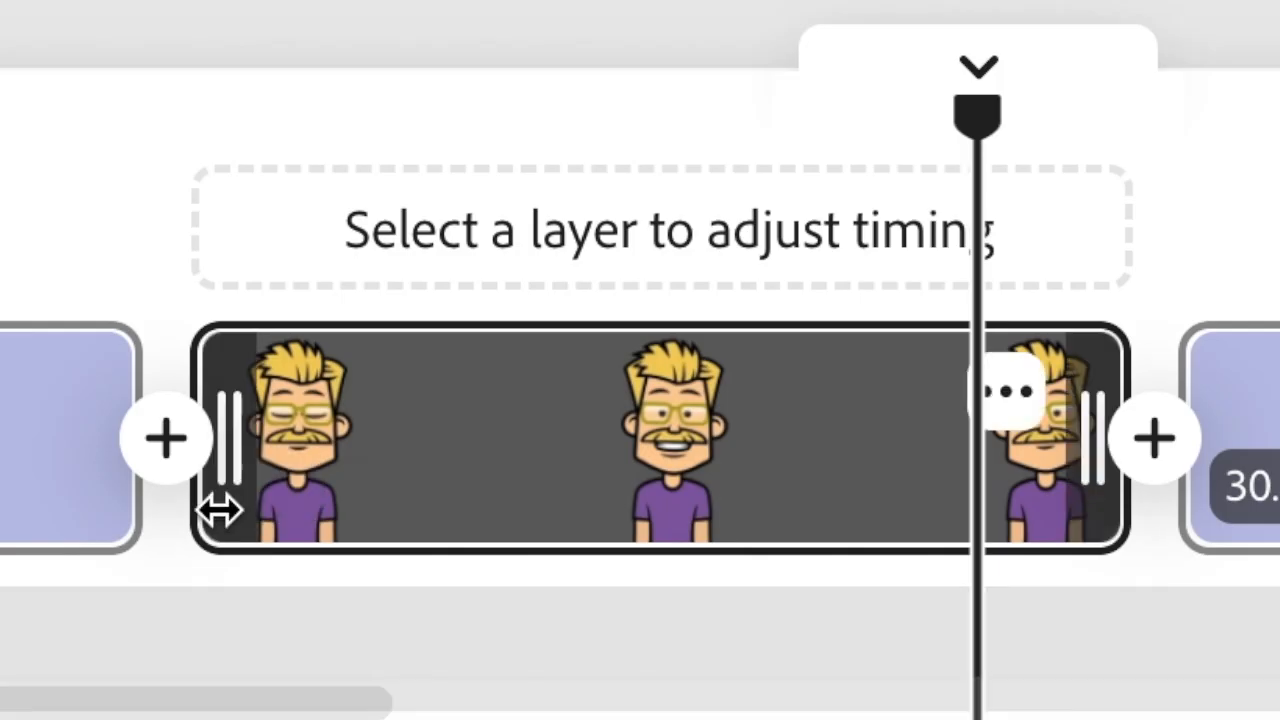
left_click_drag(220, 510, 355, 508)
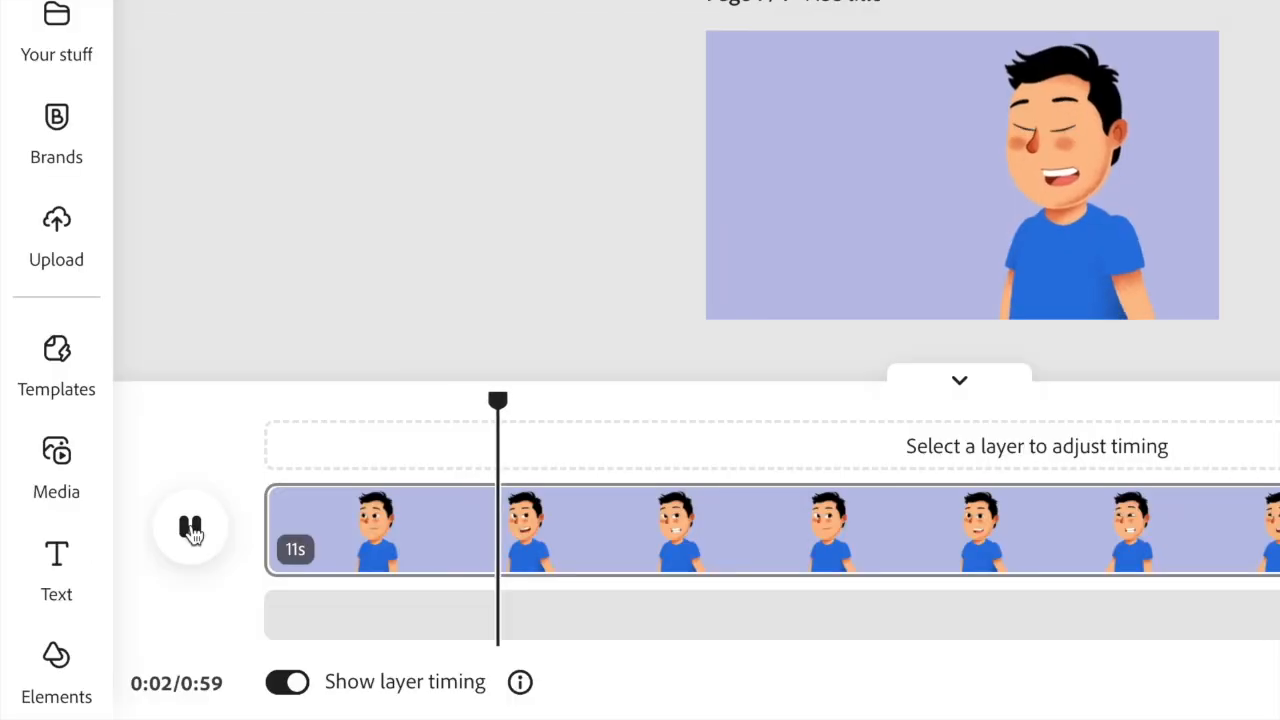
scroll(851, 453, "right", 5)
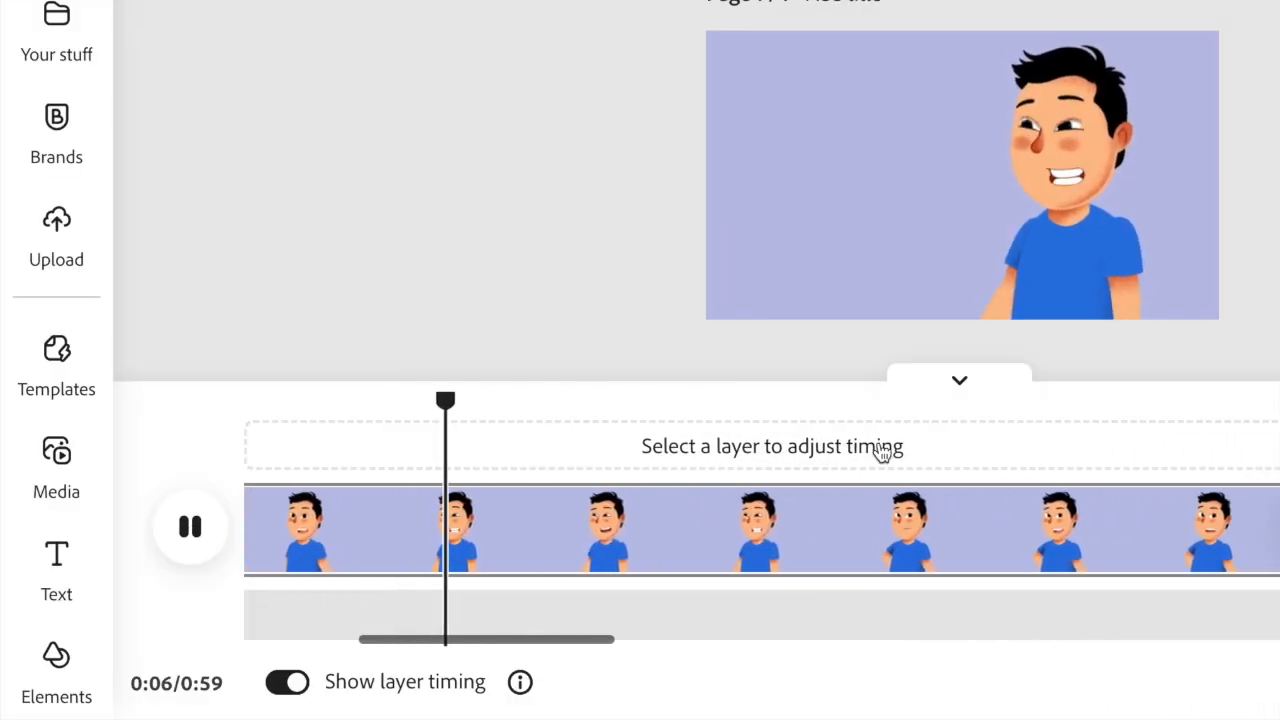
scroll(1160, 463, "right", 3)
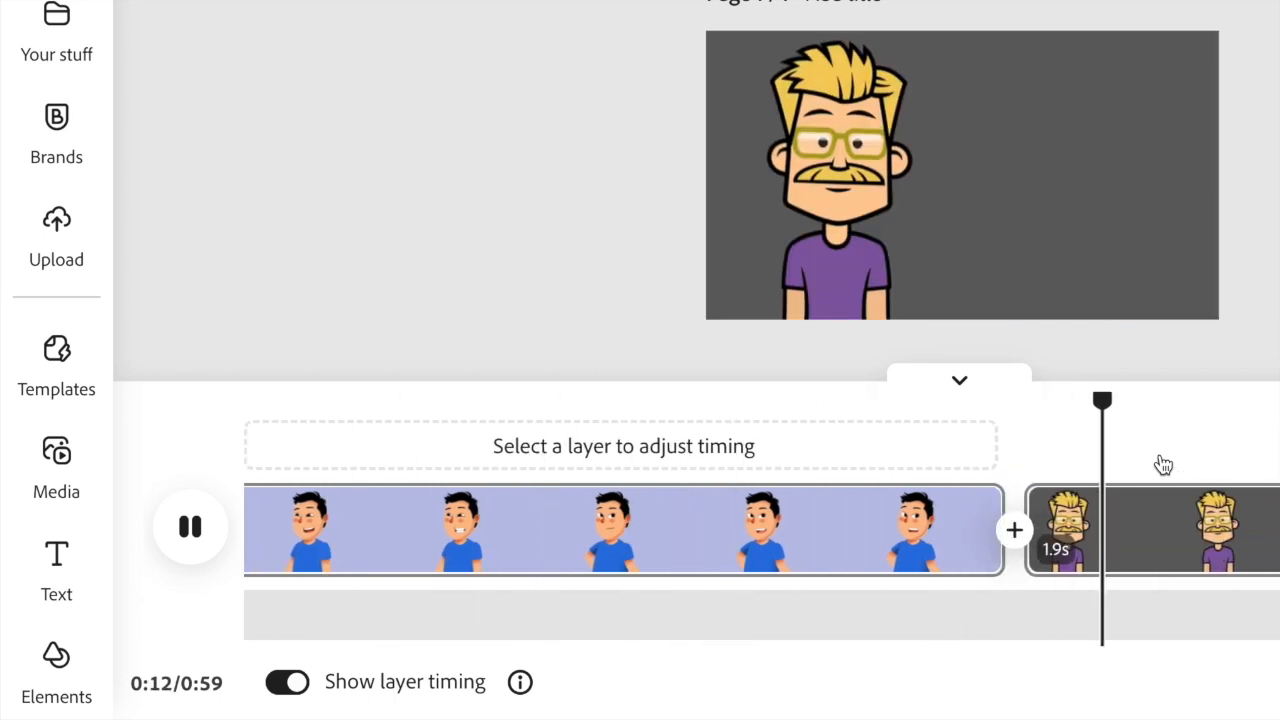
left_click(1137, 515)
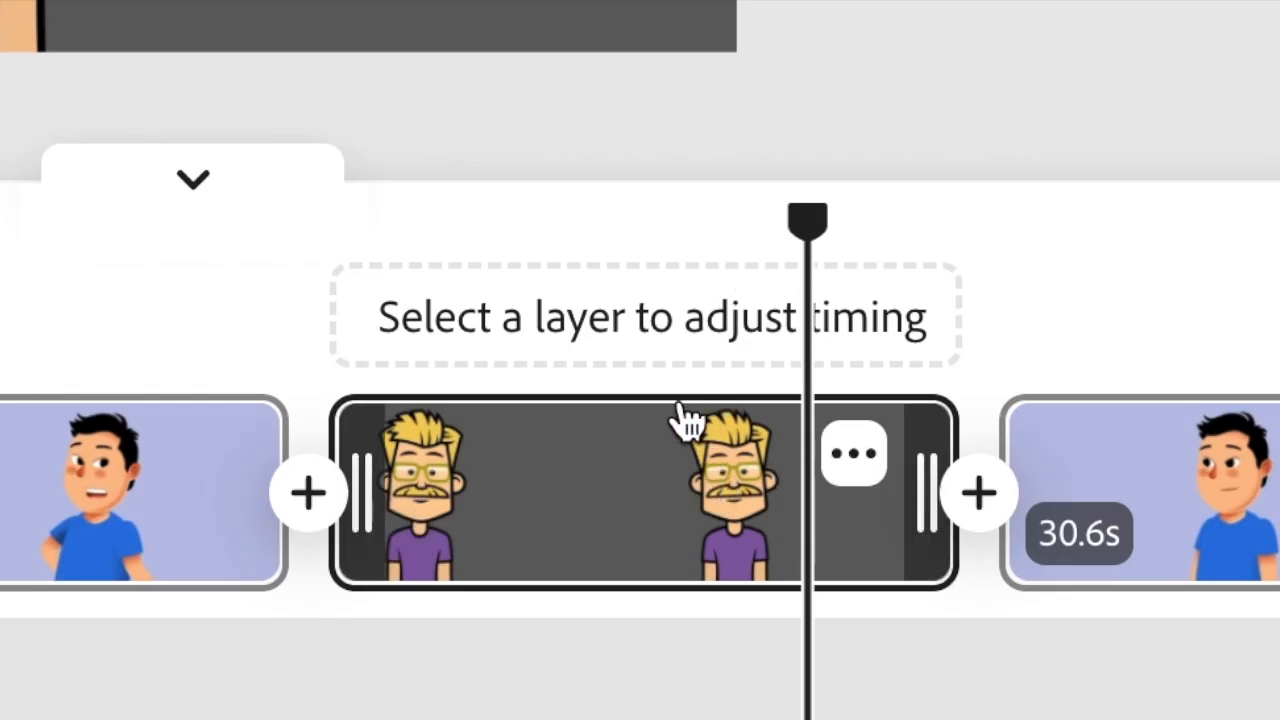
Step: Trim the start and end of the short Carl clip further so that it lasts 0.9 s
left_click_drag(360, 440, 586, 432)
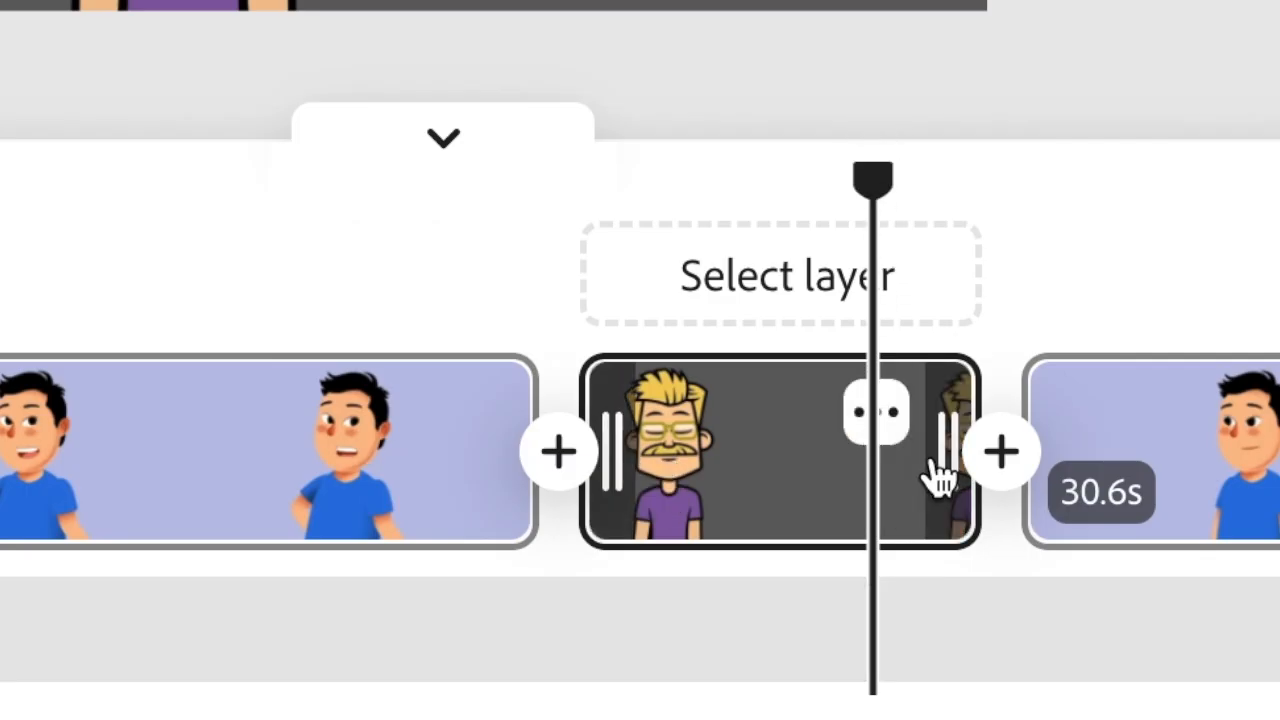
left_click_drag(957, 409, 863, 409)
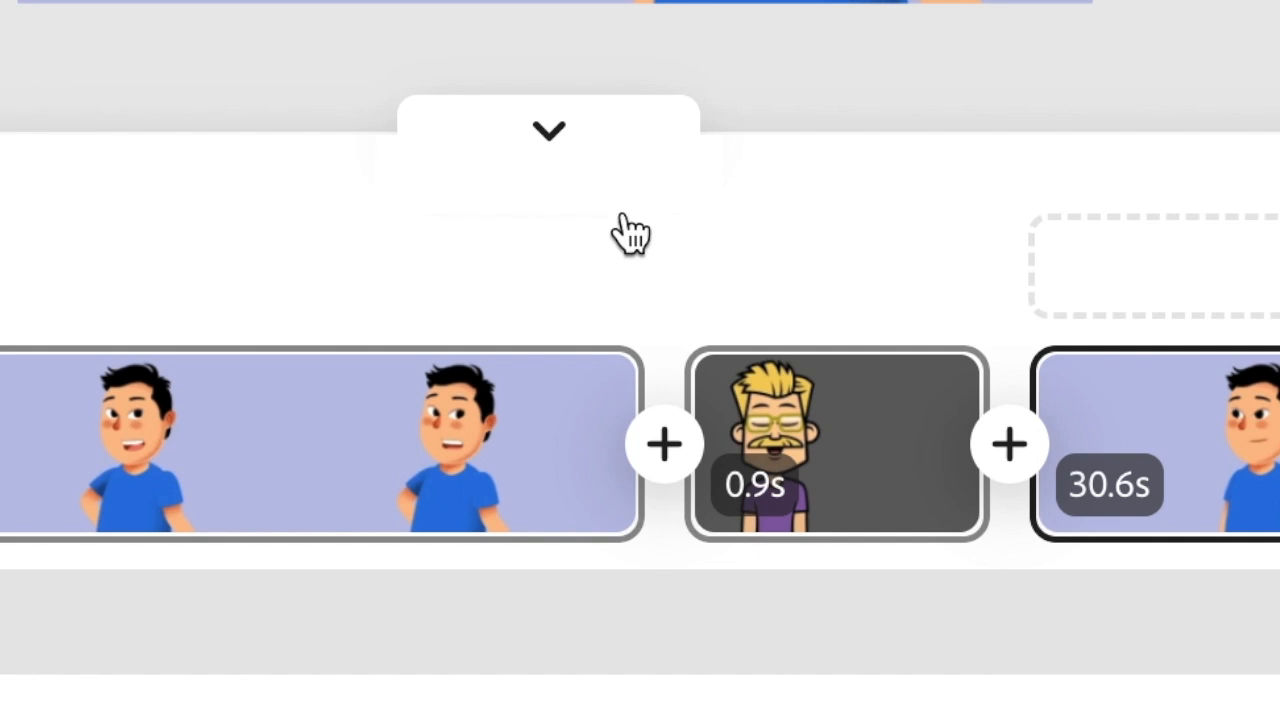
mouse_move(617, 408)
mouse_move(709, 505)
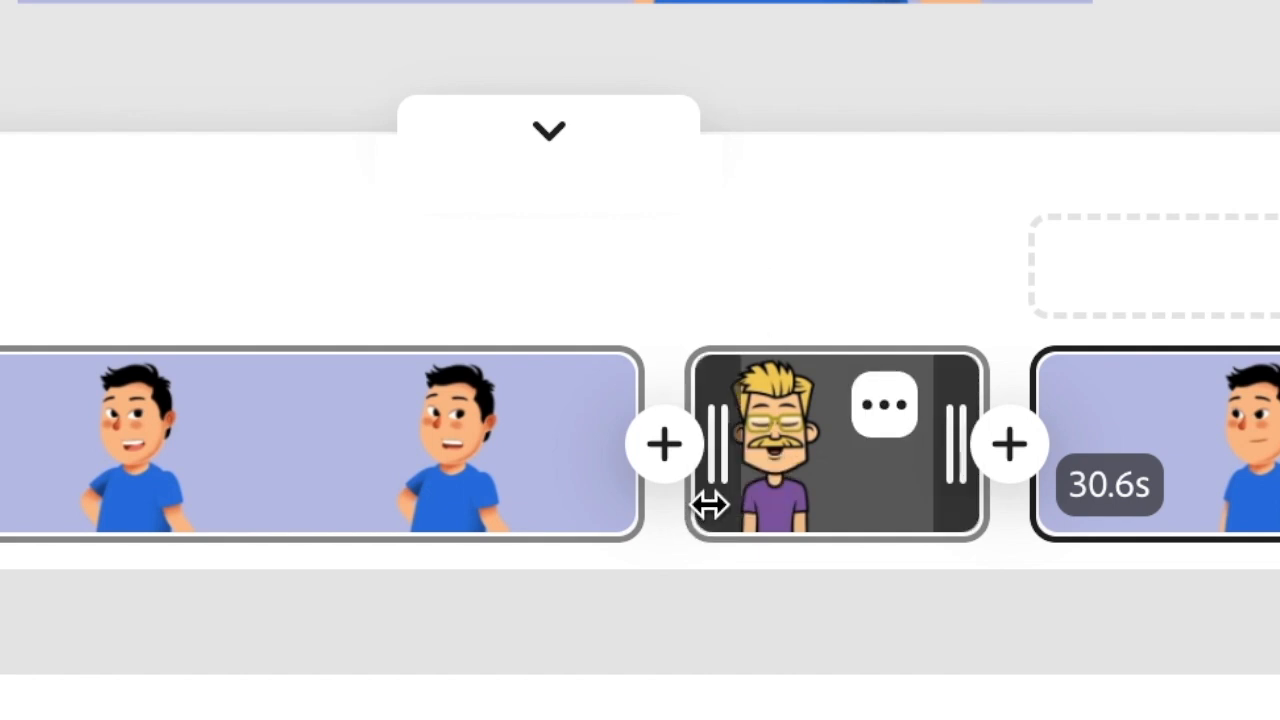